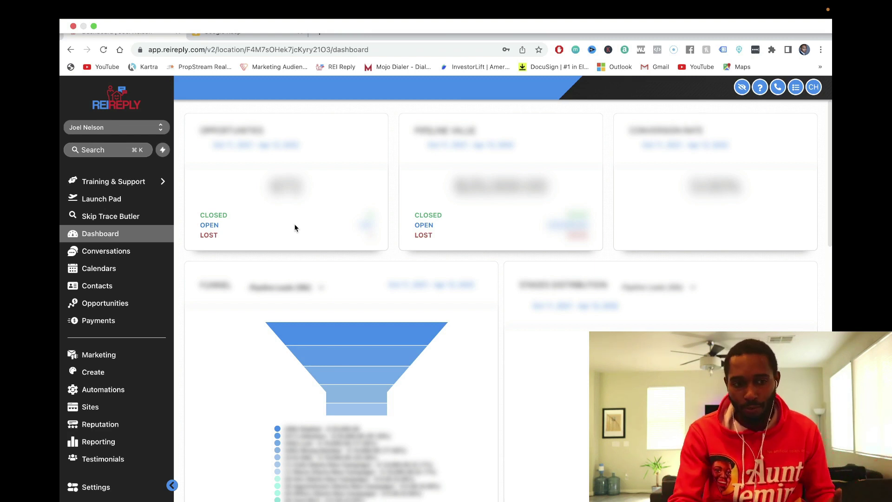
Review the Conversations section, including its manual actions, message templates and trigger links, and return to the unread conversations.
click(125, 255)
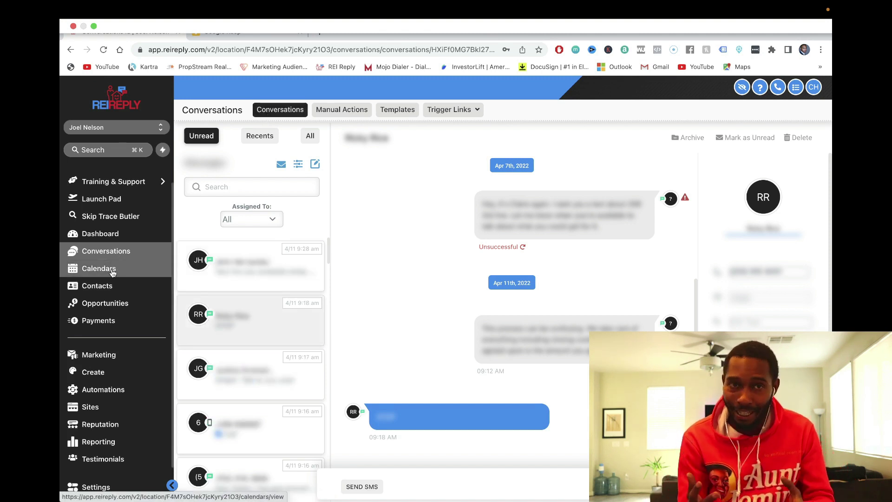
click(124, 252)
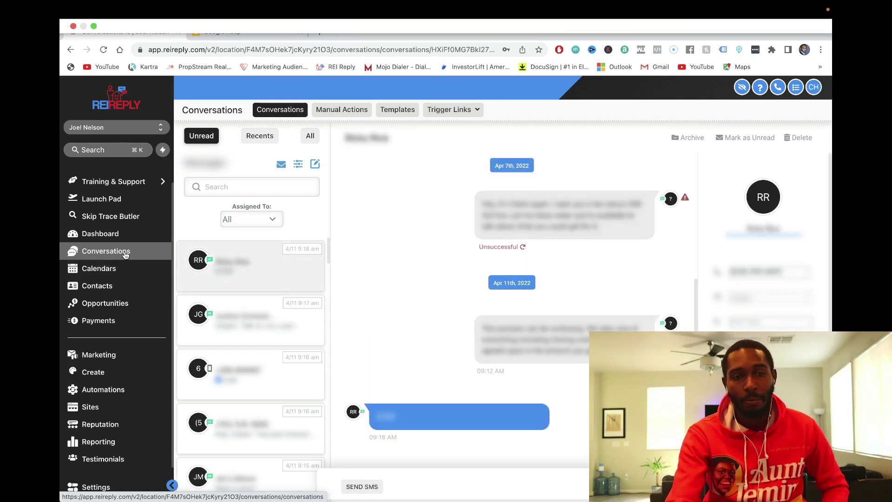
click(338, 114)
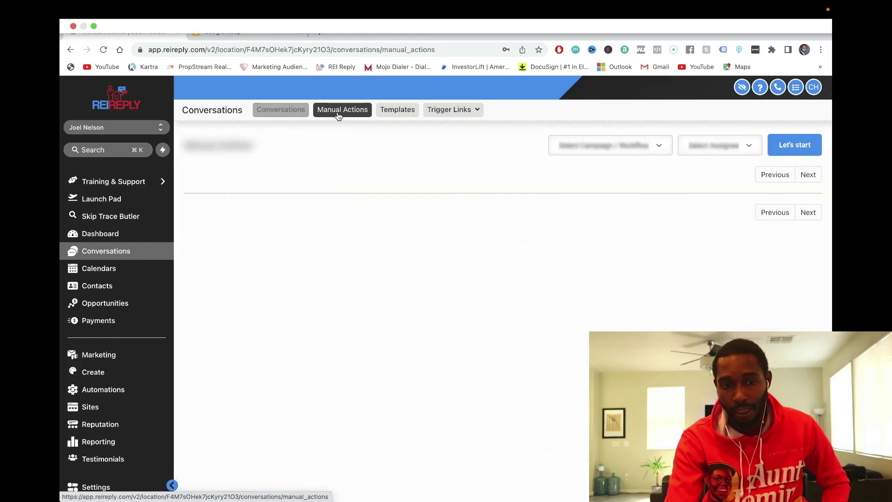
click(404, 113)
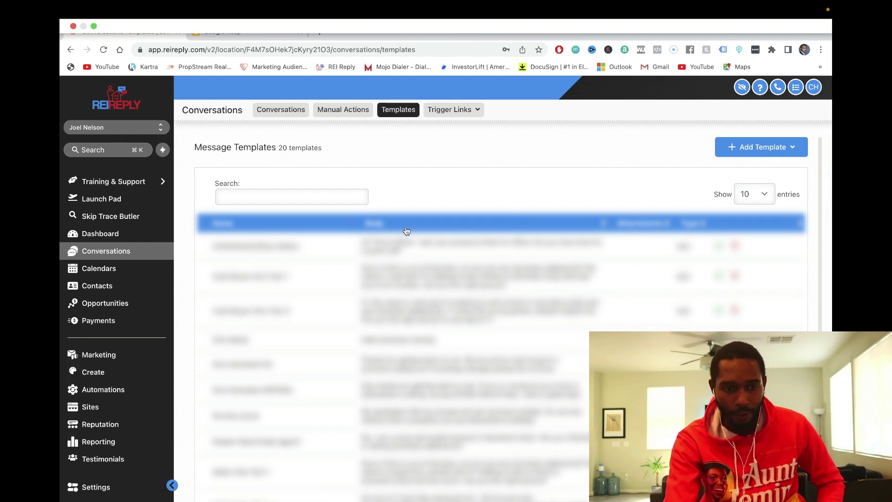
click(447, 112)
click(481, 110)
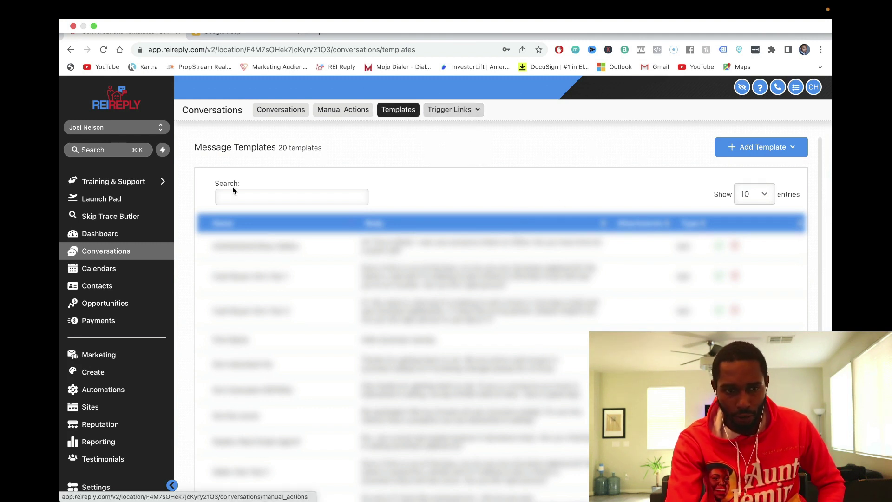
click(268, 114)
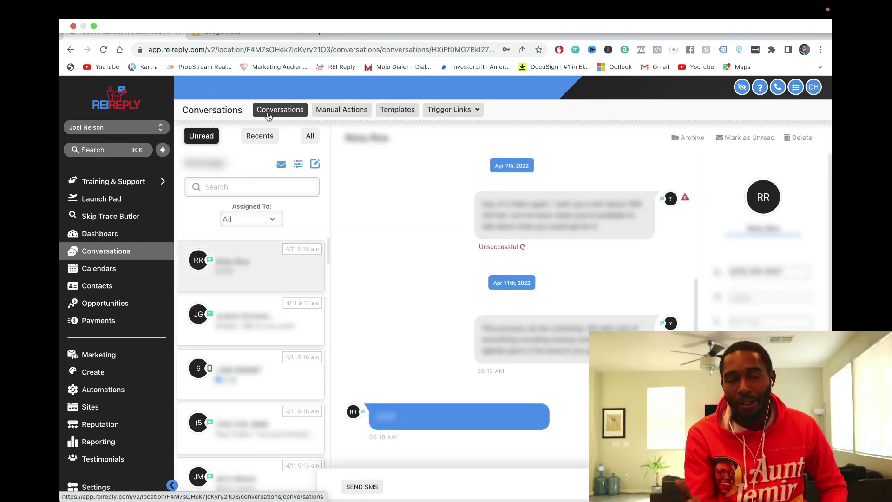
Look through the Contacts section, covering the smart lists, bulk actions and smart list management pages.
click(119, 286)
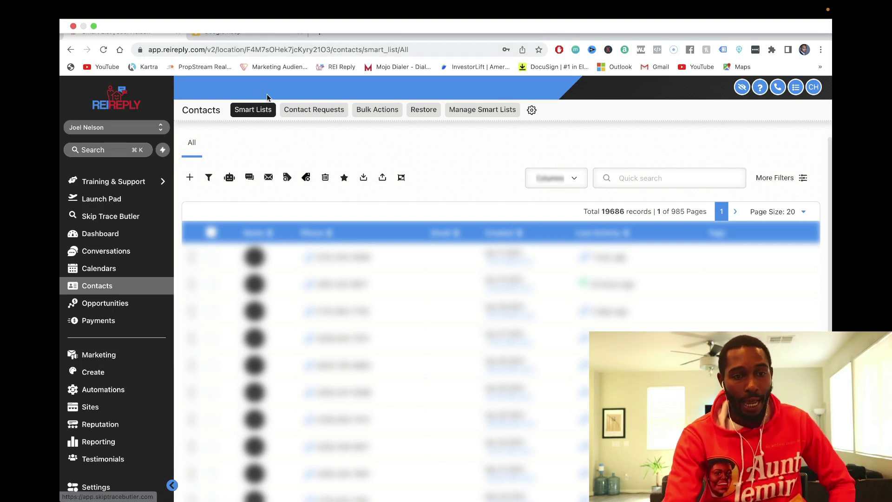
click(316, 110)
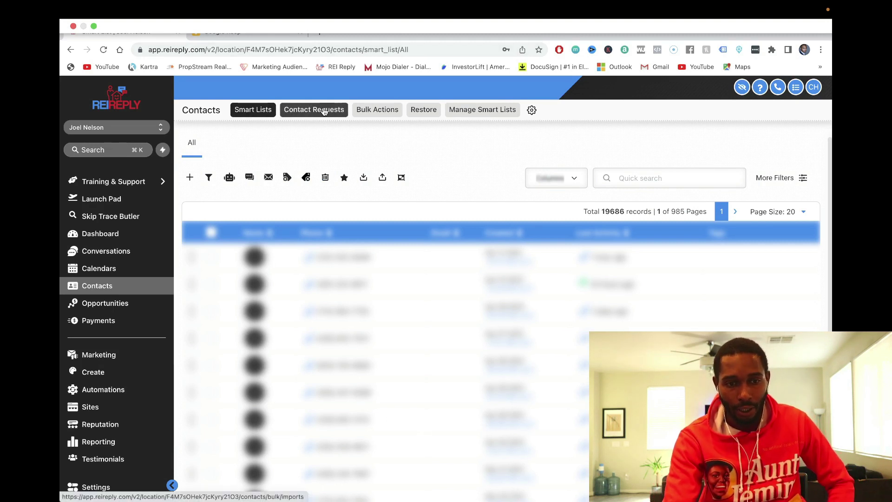
click(378, 110)
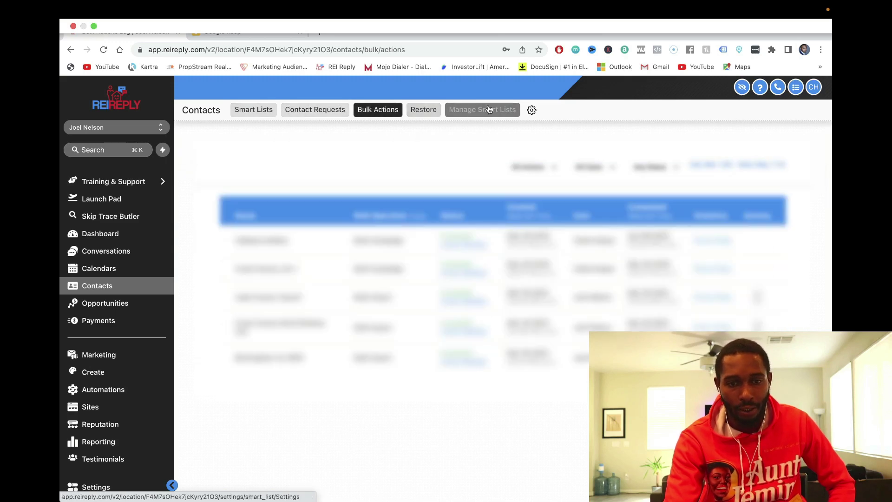
click(465, 111)
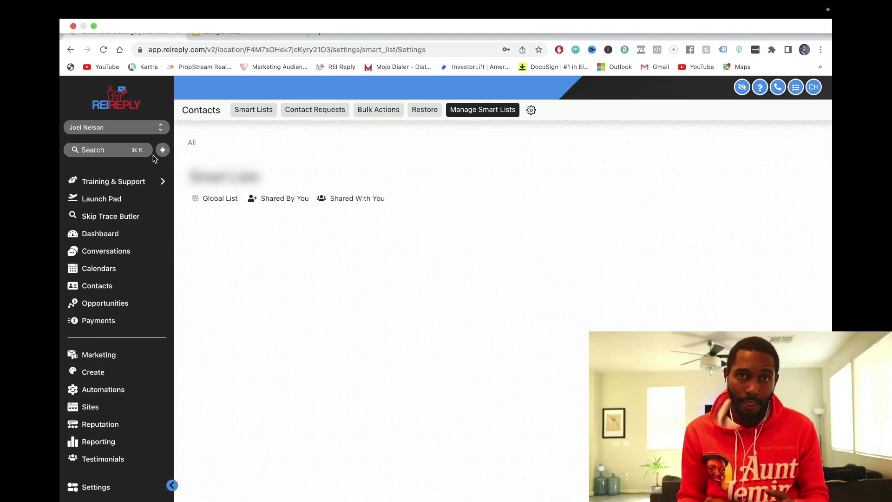
View the lead cards on the Opportunities board and the list of pipelines.
click(105, 303)
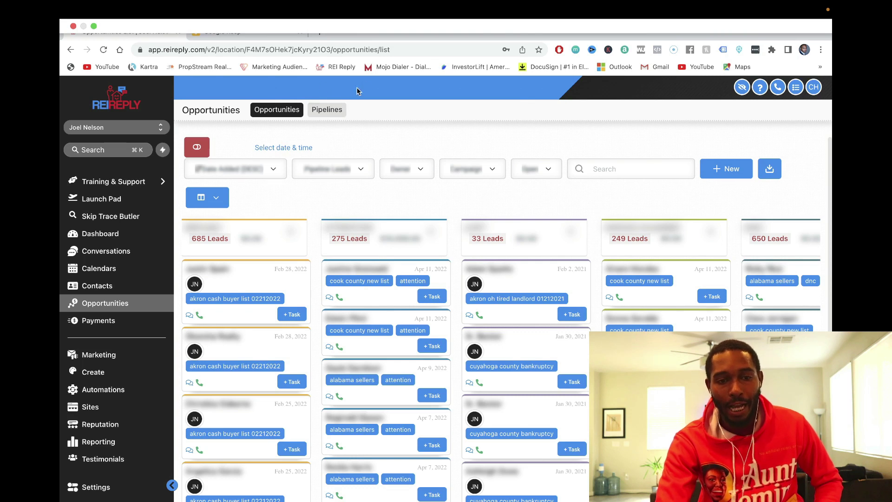
click(327, 111)
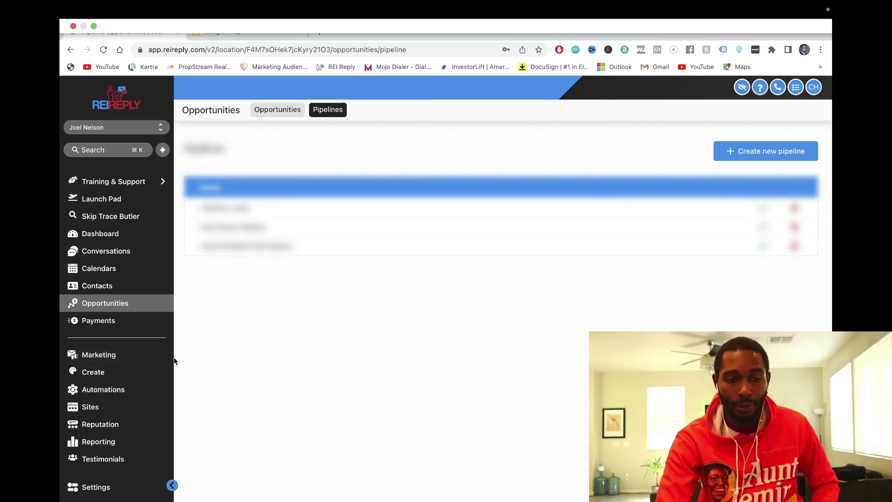
View the Marketing social planner and the Canva page opened by Create, and return to REI Reply.
click(99, 356)
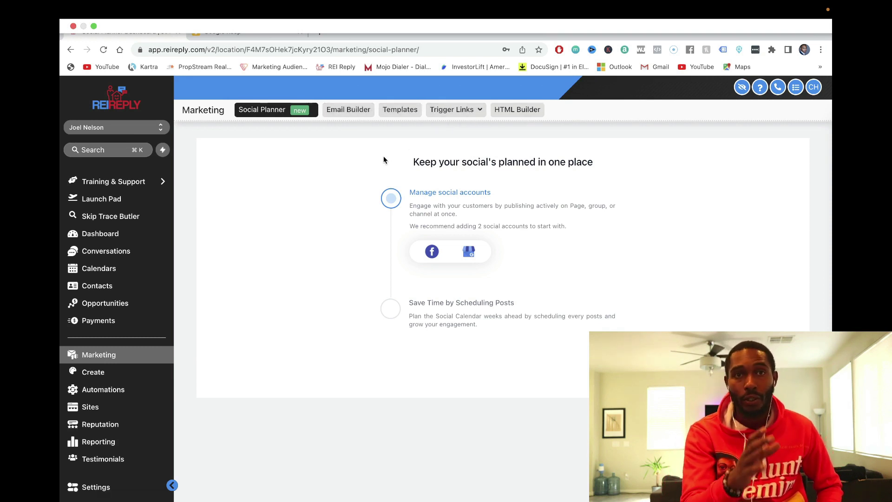
click(105, 374)
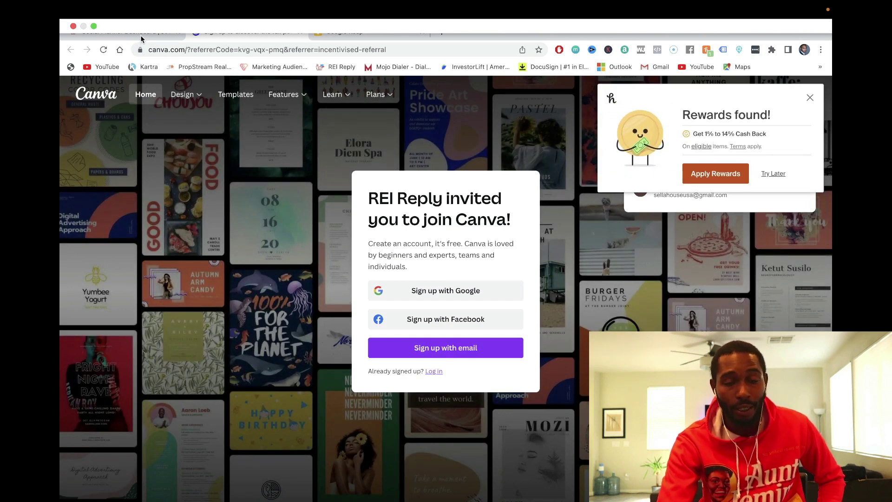
click(138, 31)
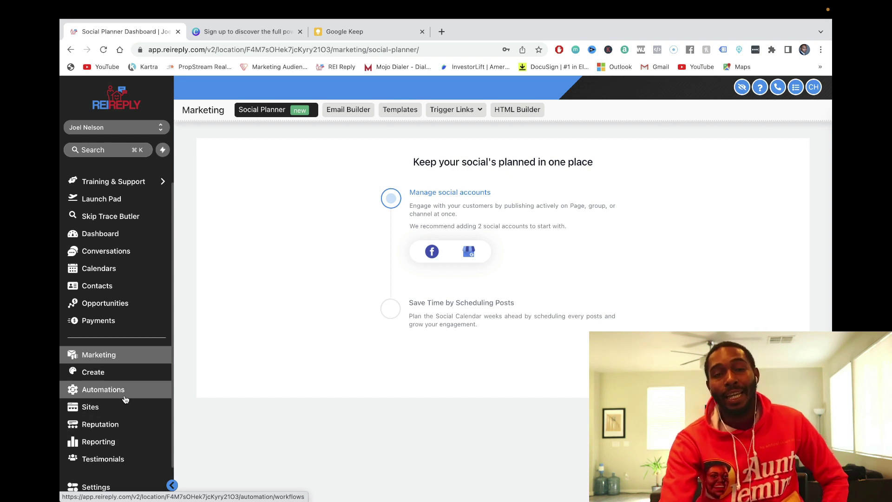
Look through the account settings for business info, staff, profile, calendar and phone numbers.
click(105, 491)
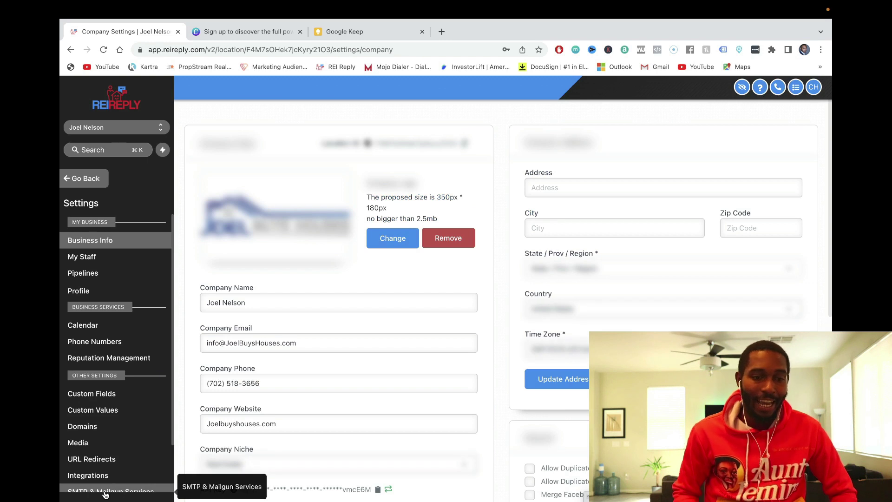
scroll(173, 279, down, 2)
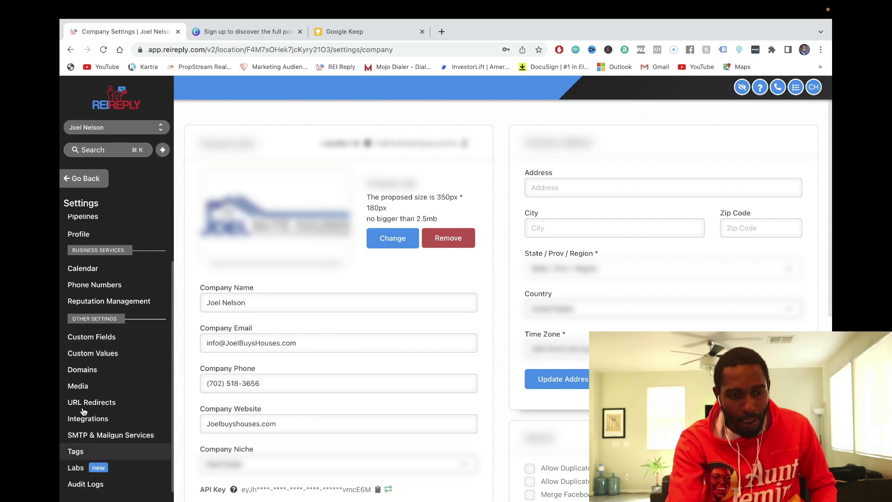
scroll(173, 418, up, 2)
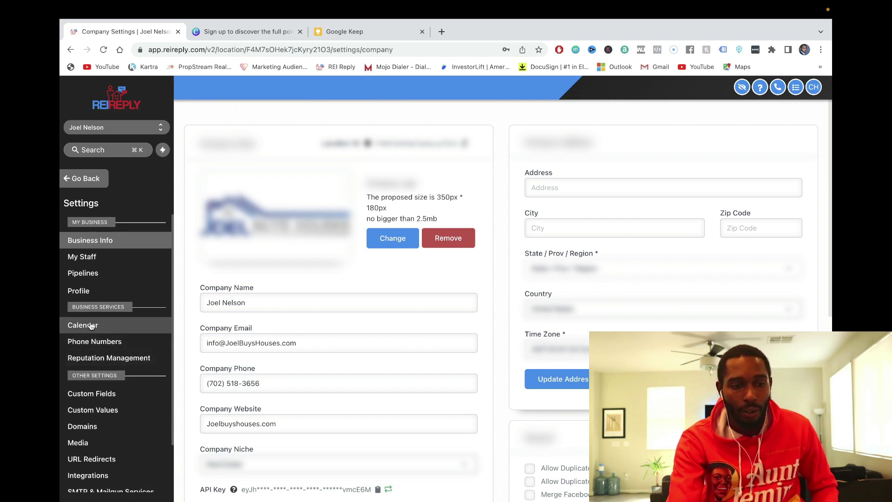
click(122, 260)
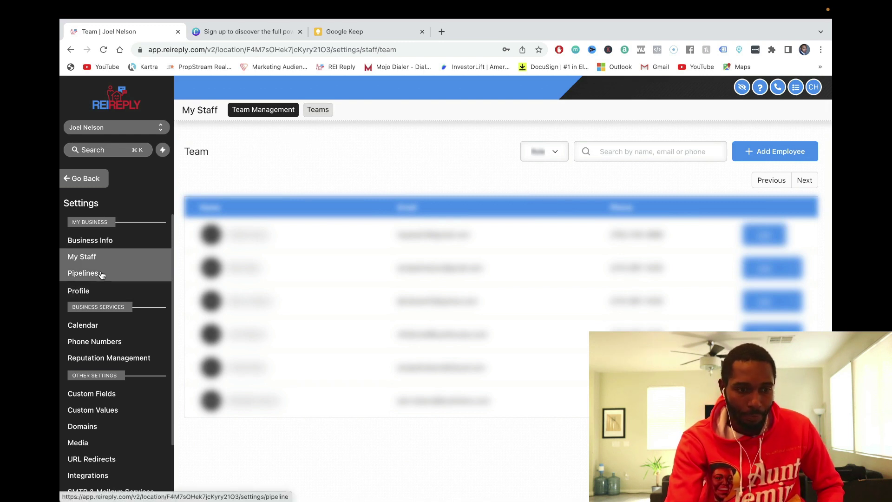
click(100, 293)
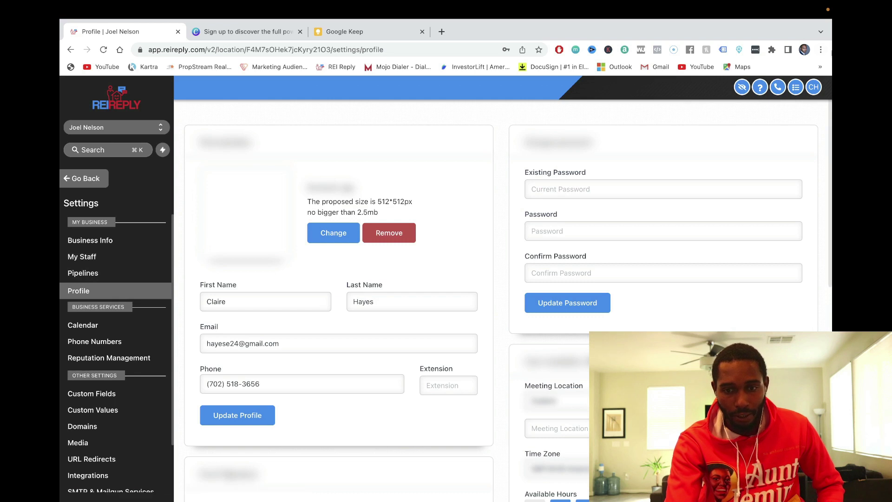
click(105, 329)
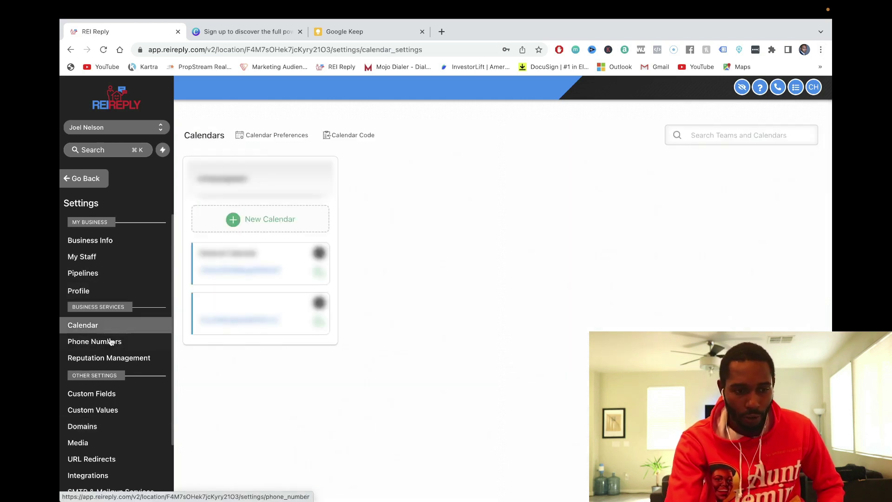
click(112, 342)
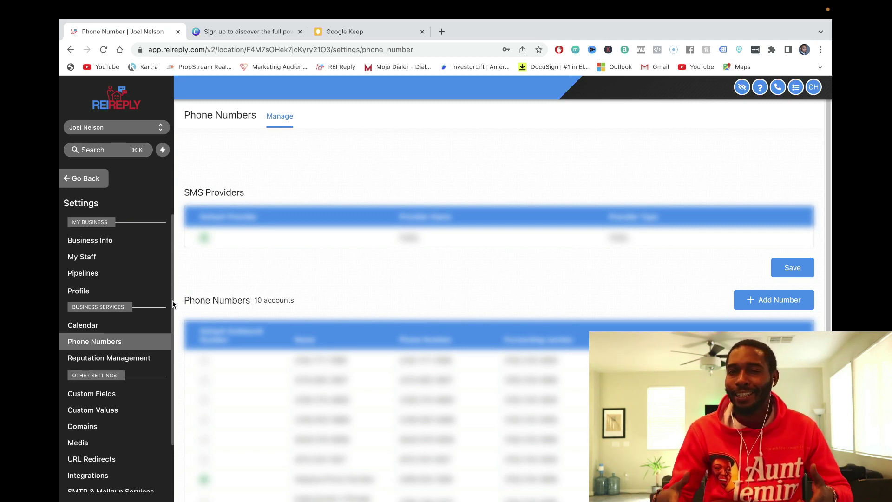
Leave the settings and view the automation workflows and triggers.
click(82, 178)
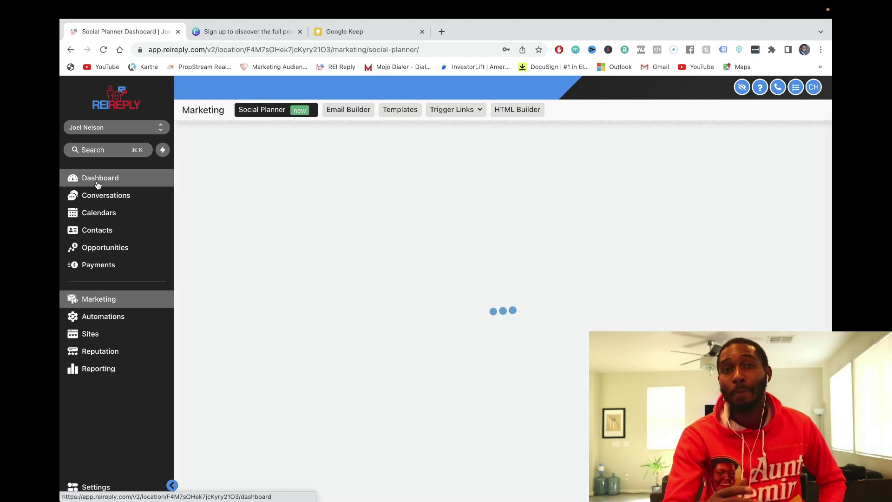
mouse_move(97, 185)
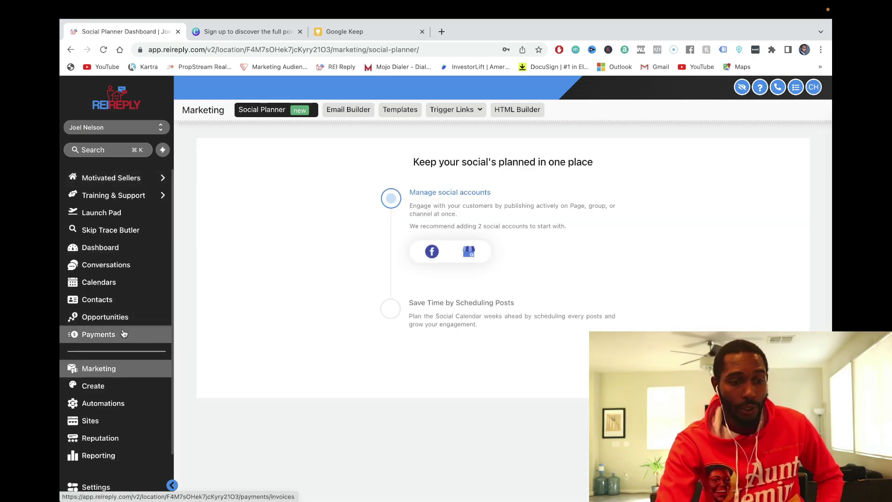
click(110, 409)
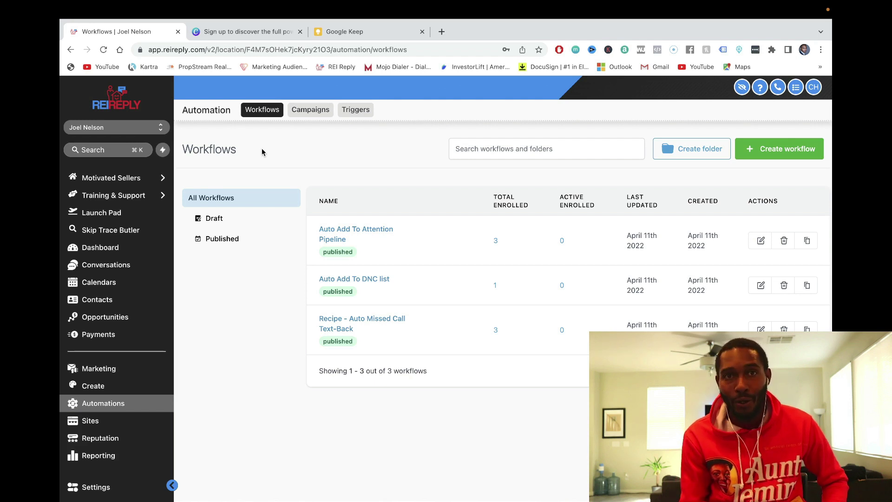
click(363, 116)
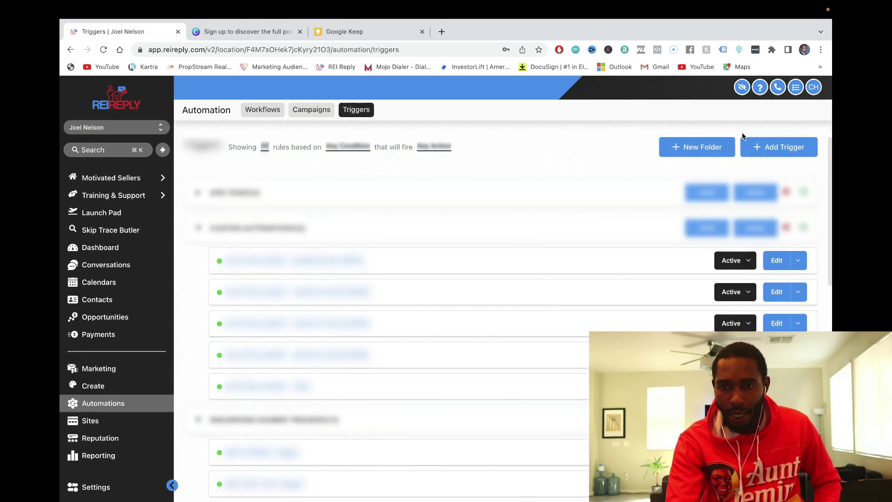
Turn off the blurring of account data and open the custom automation "AUTO FOLLOWUP - MAKE ME AN OFFER".
click(742, 86)
drag(831, 160, 830, 180)
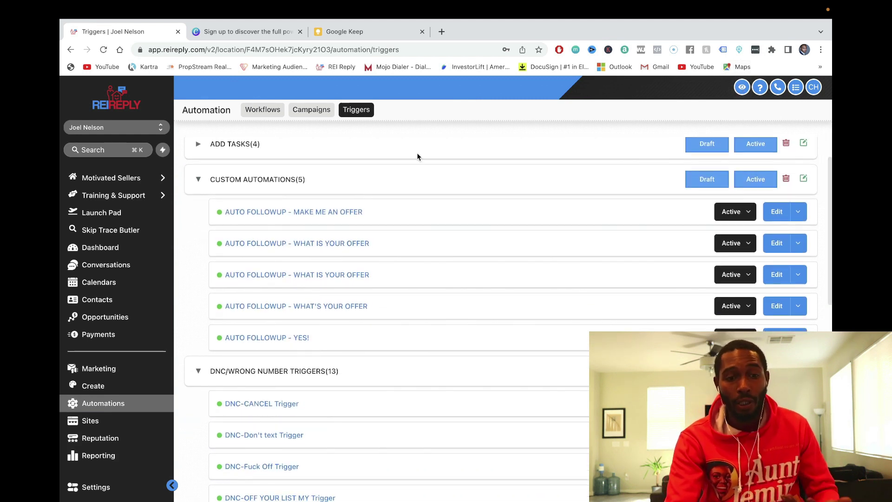
click(352, 213)
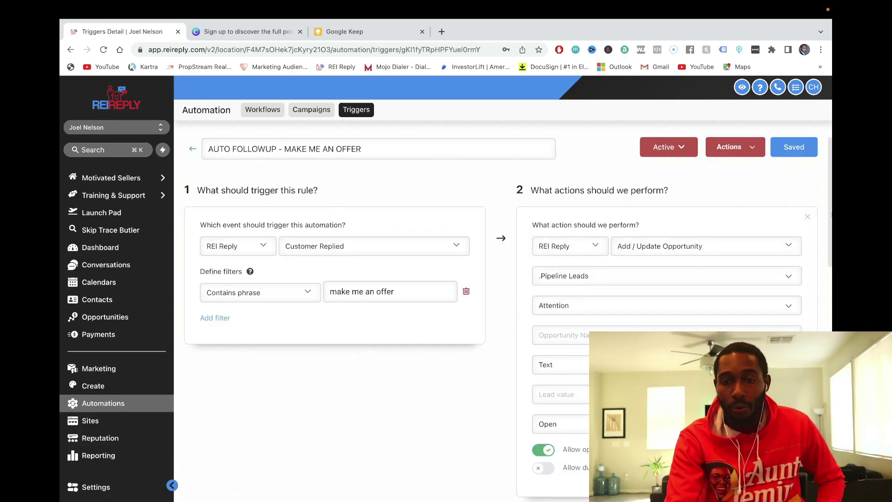
Examine the trigger's full list of actions, from the opportunity update and SMS message to the campaign action.
drag(831, 231, 831, 396)
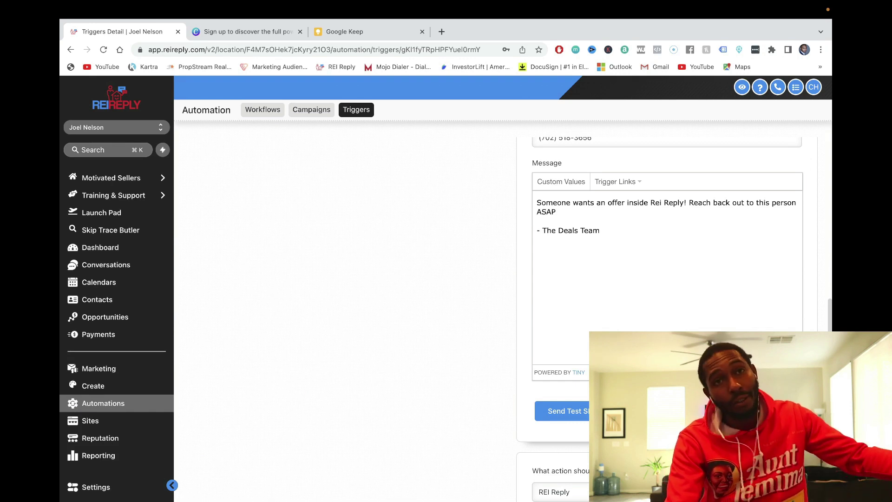
scroll(667, 279, down, 3)
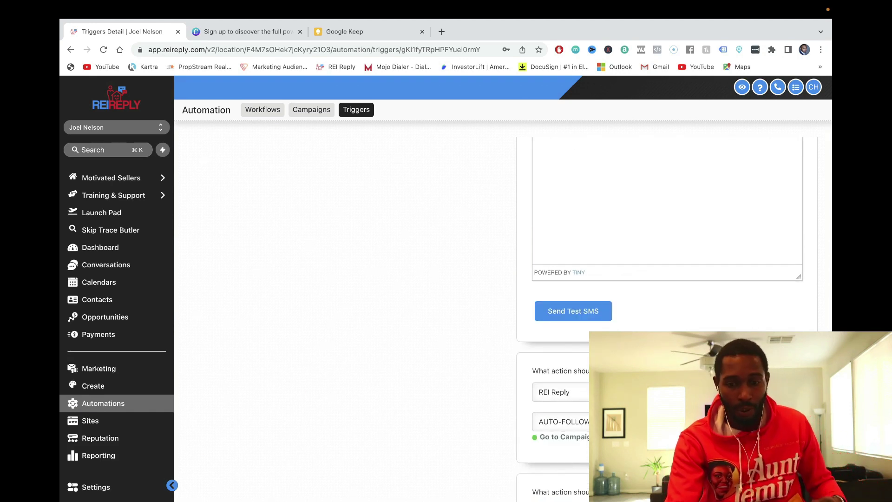
scroll(667, 302, down, 2)
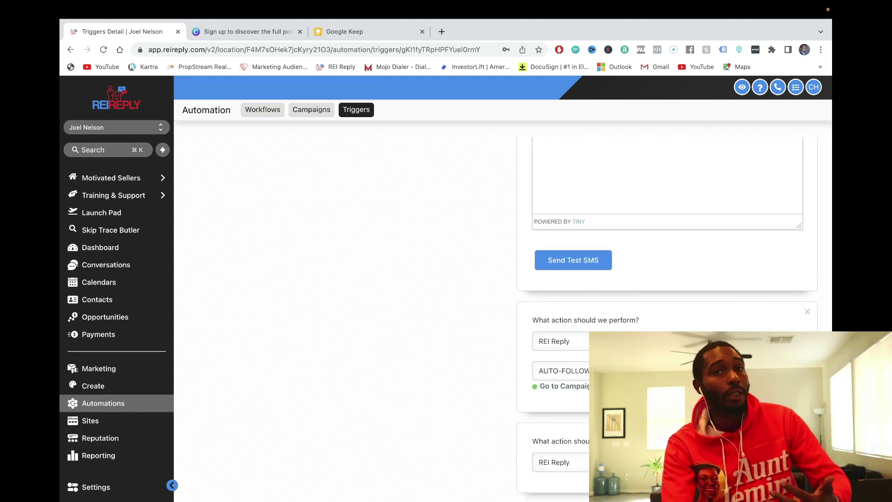
scroll(667, 279, down, 1)
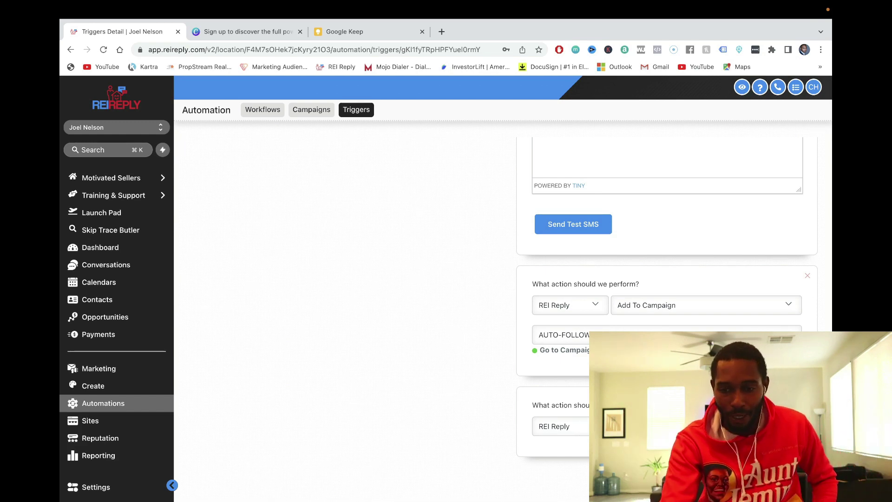
scroll(826, 239, up, 10)
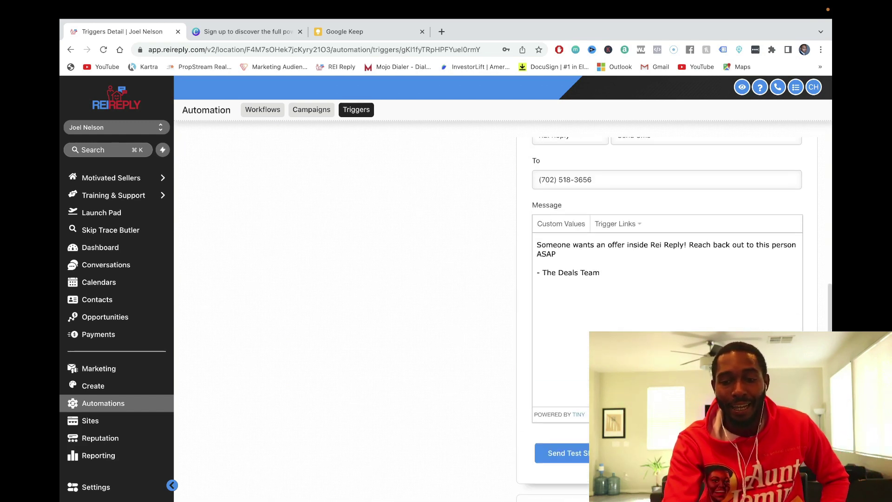
scroll(826, 240, up, 2)
scroll(826, 239, up, 4)
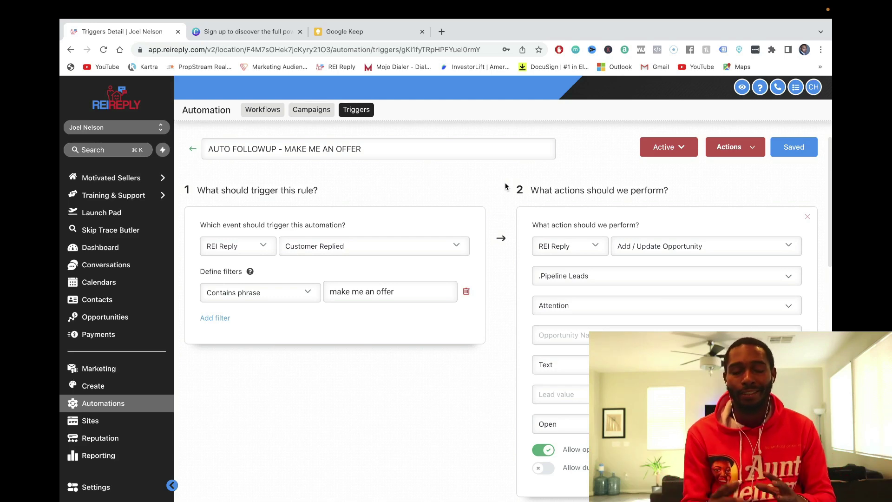
Create a new workflow from the automation's workflows list.
key(F4)
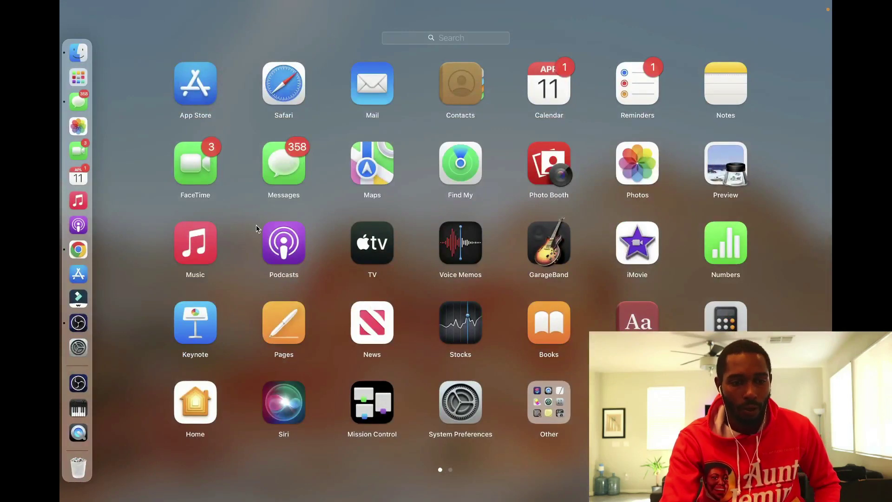
click(251, 225)
click(263, 111)
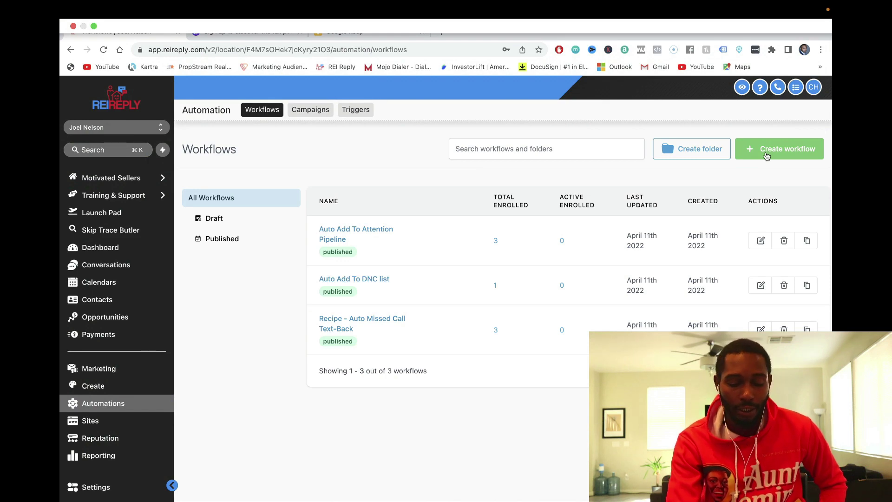
click(767, 156)
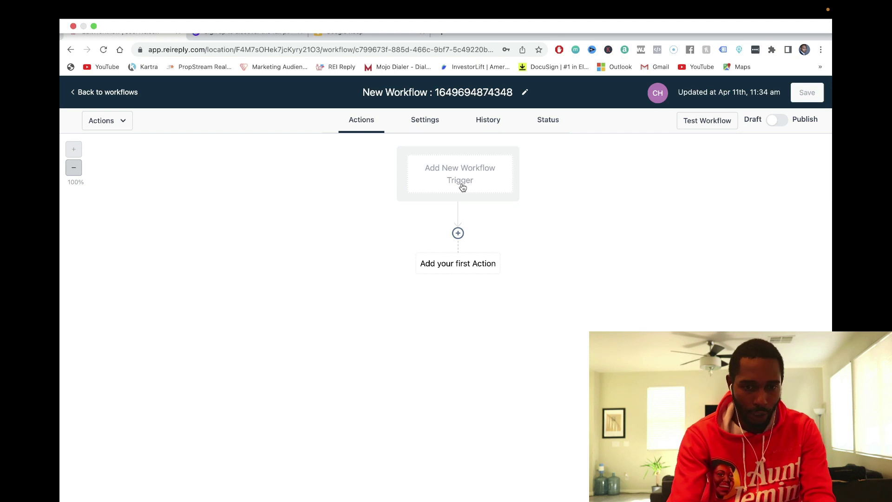
Add a workflow trigger of type CRM that uses the "Customer replied" event.
click(462, 186)
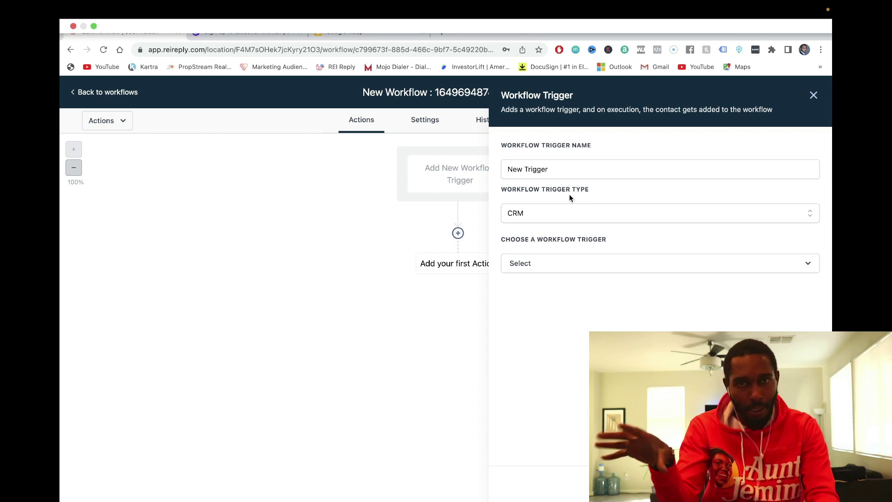
click(588, 269)
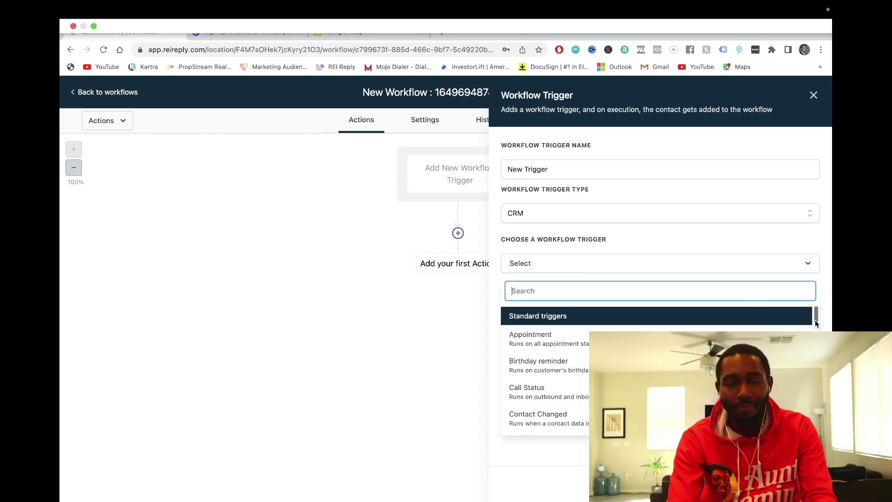
drag(817, 324, 817, 363)
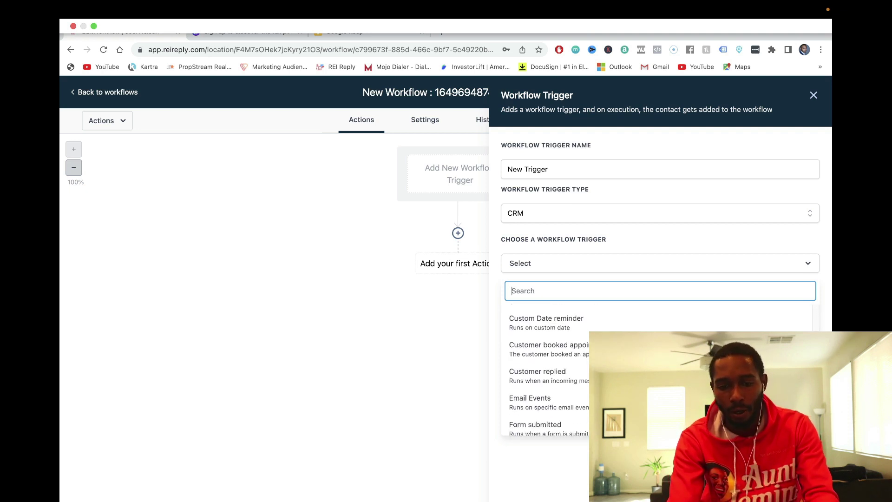
click(790, 376)
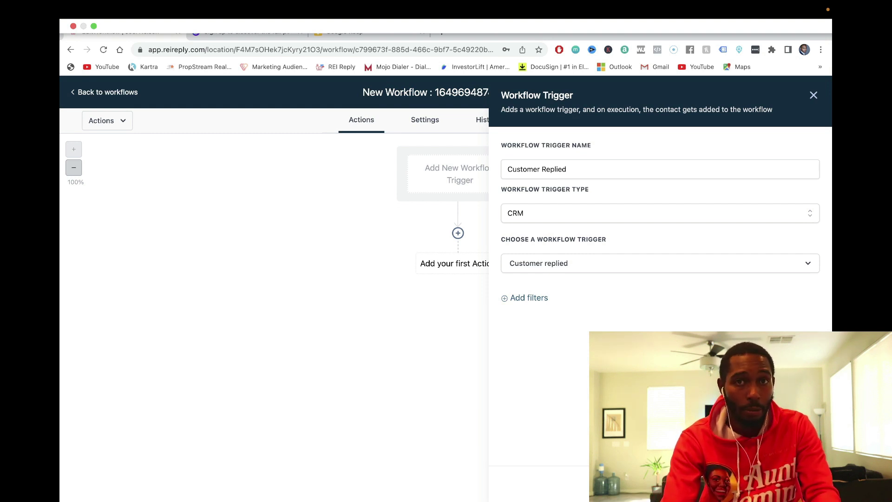
Filter the Customer Replied trigger to replies containing the phrase "yes" and save the trigger.
click(544, 300)
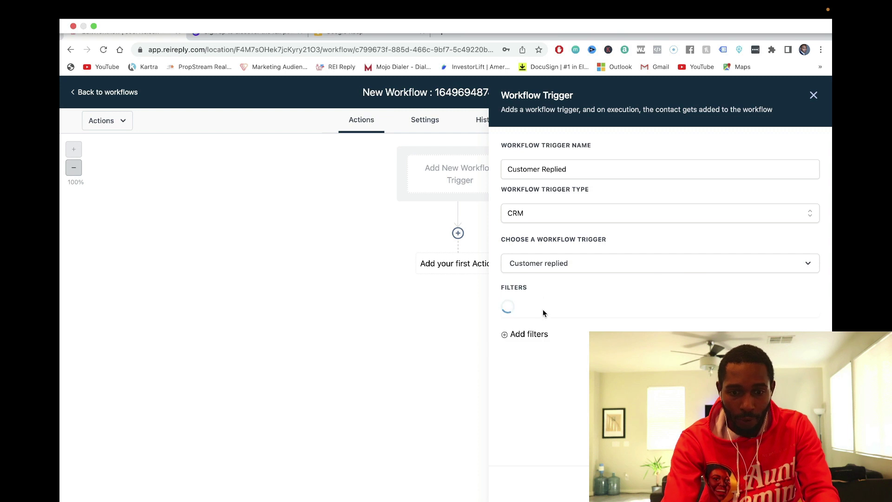
click(541, 314)
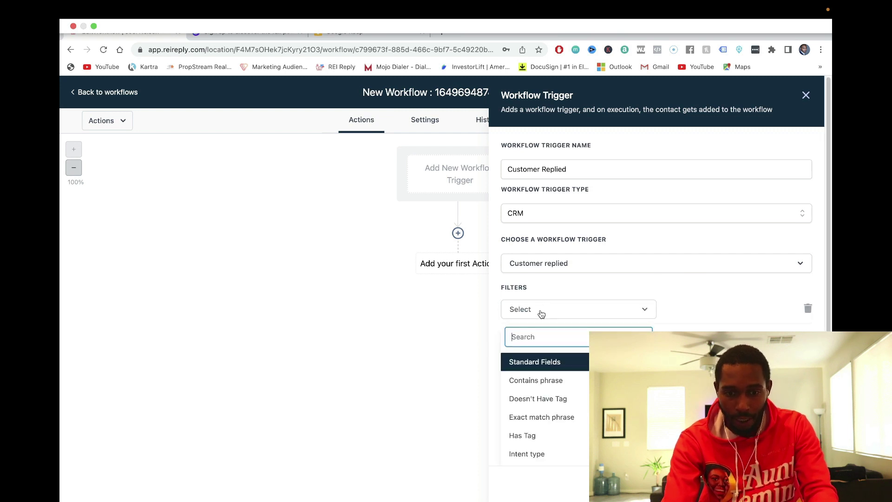
click(543, 386)
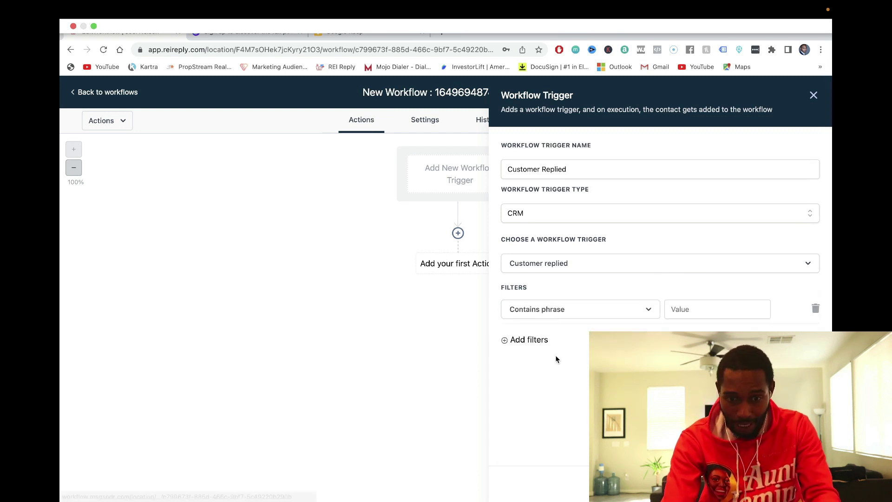
click(693, 309)
text(yes)
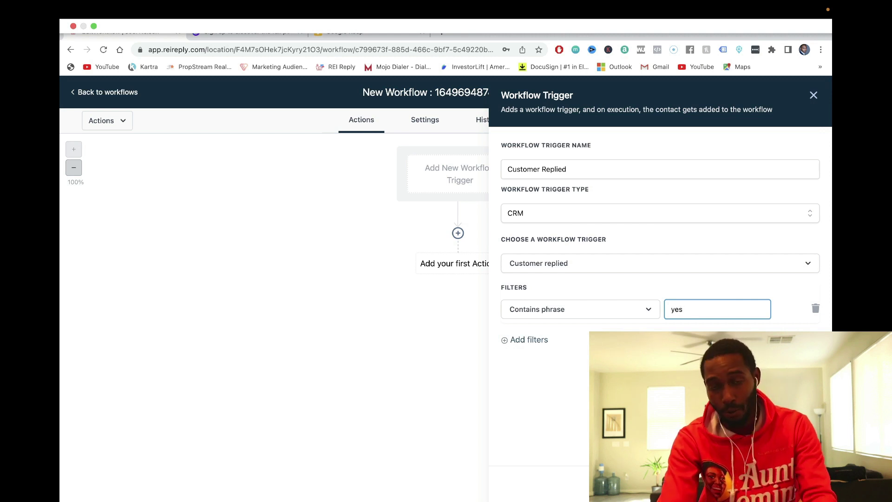
click(795, 483)
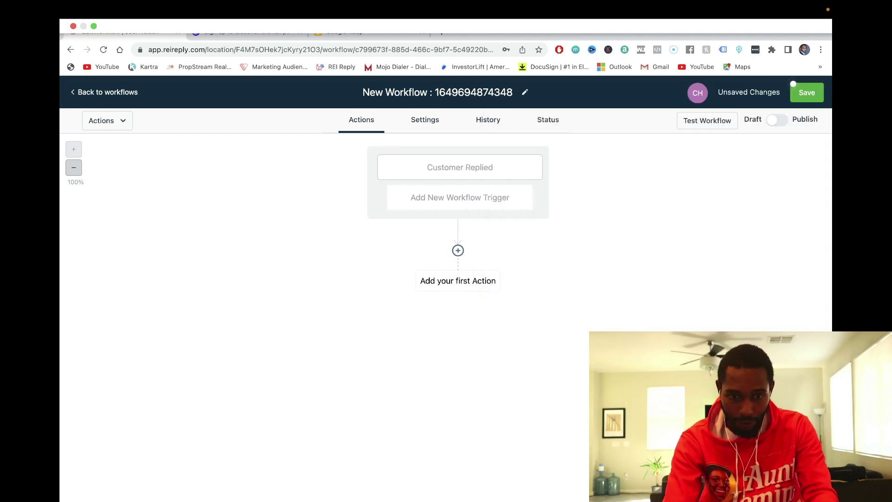
Add and save a second "Customer replied" trigger, filtered to replies containing the phrase "your offer".
click(459, 197)
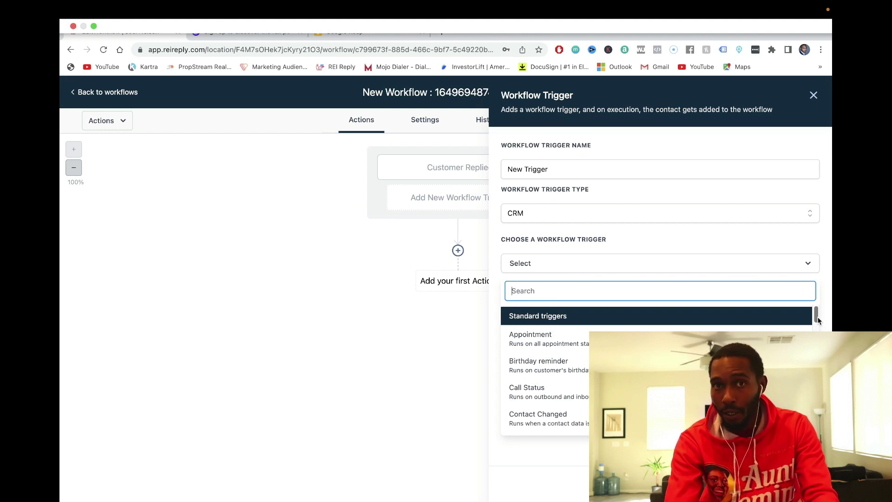
scroll(817, 316, down, 2)
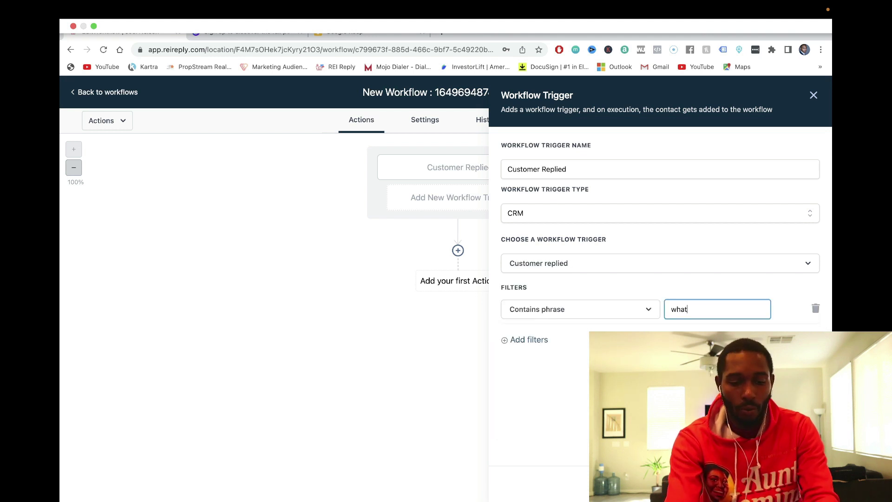
key(BackSpace)
key(BackSpace)
key(BackSpace)
text(your offer)
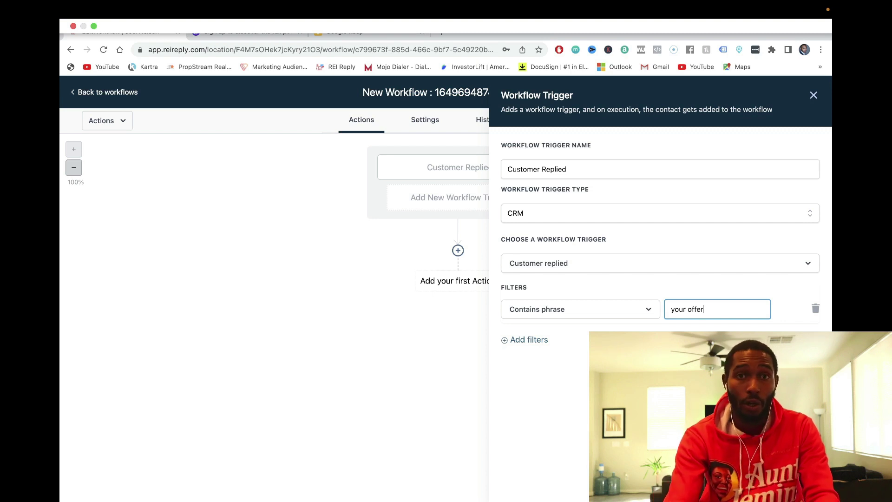
key(Return)
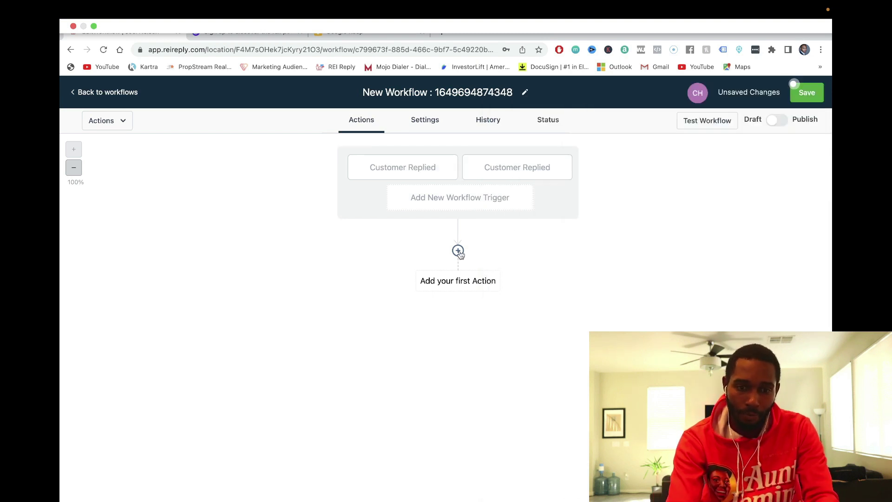
Add an Add Contact Tag action as the workflow's first action, using the tag "replied", and save it.
click(459, 251)
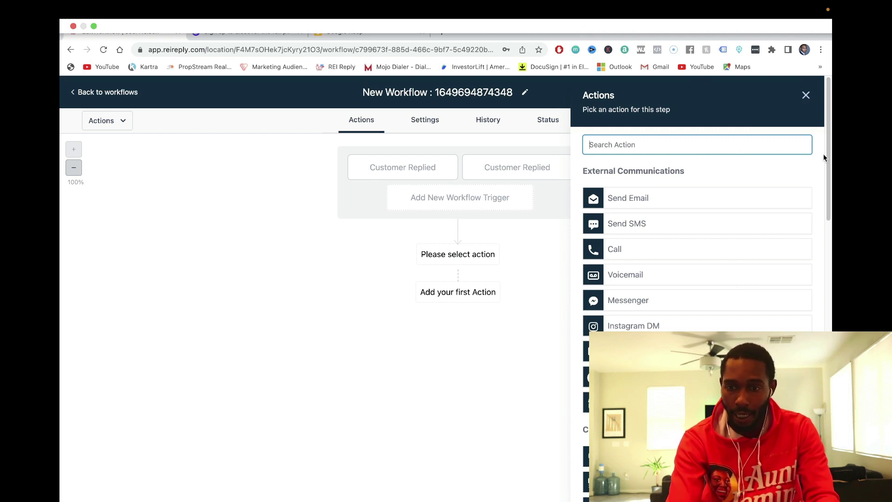
drag(827, 156, 827, 194)
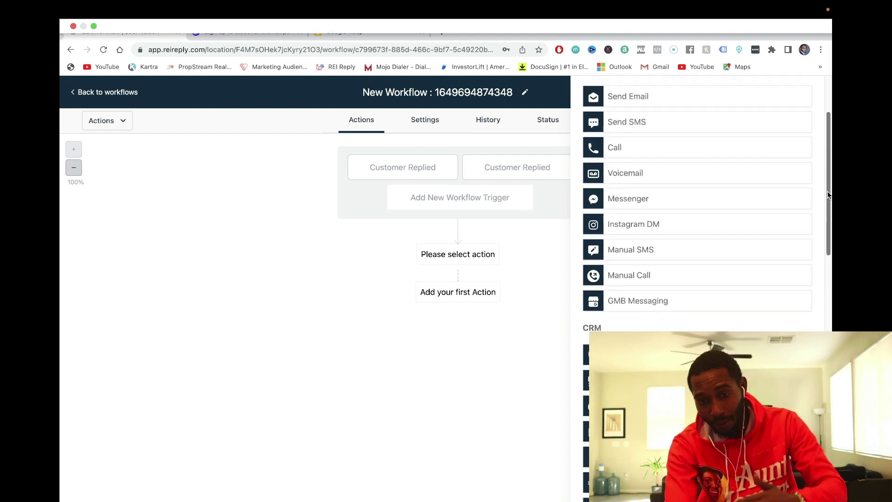
scroll(828, 194, up, 1)
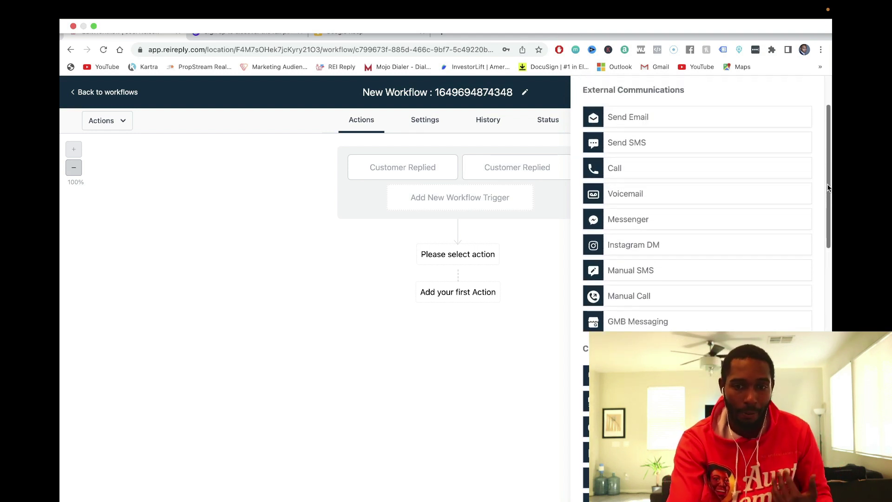
scroll(828, 194, down, 1)
drag(828, 194, 824, 237)
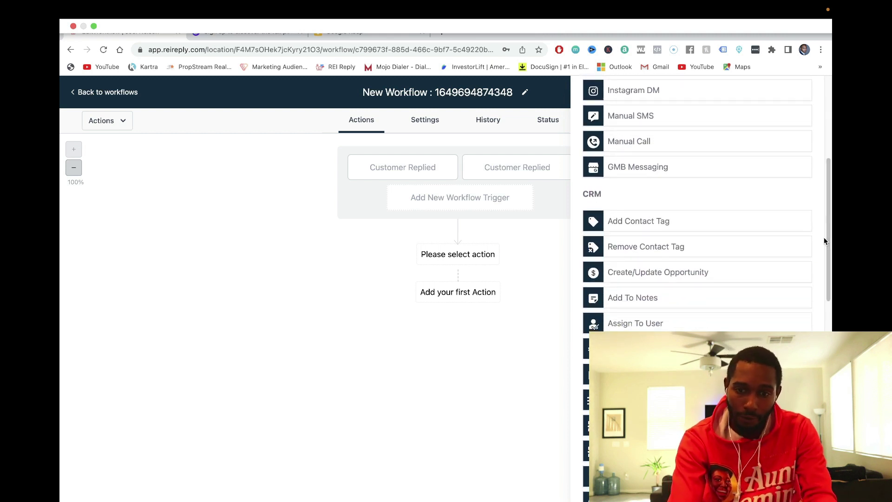
click(685, 223)
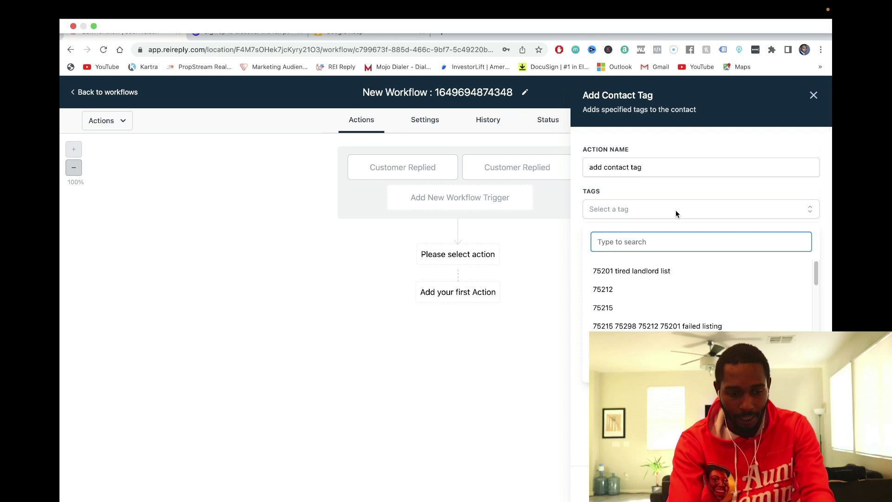
text(repl)
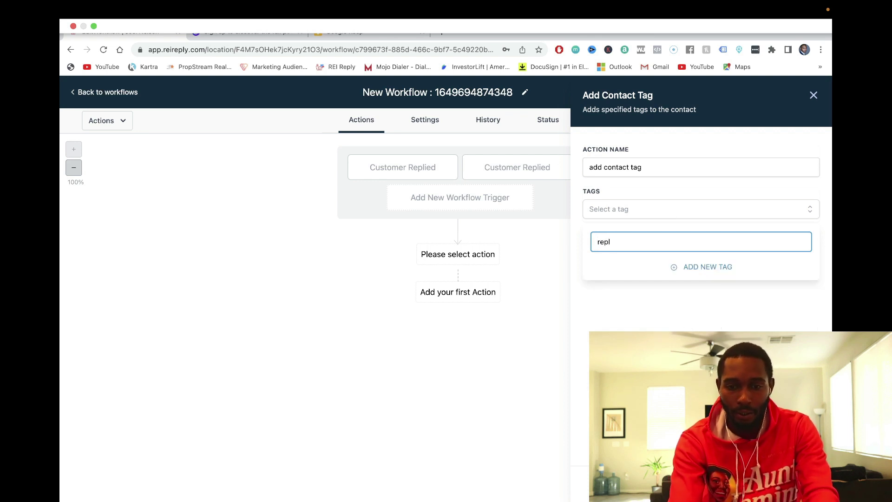
text(ied)
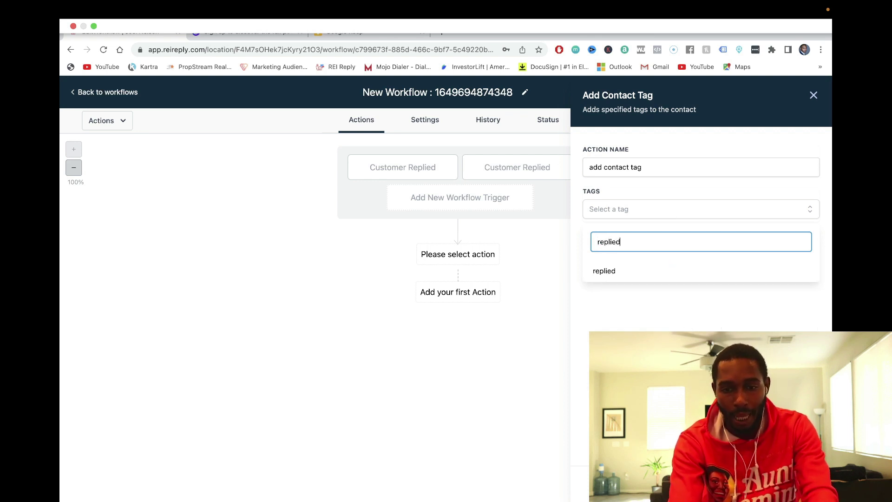
click(640, 274)
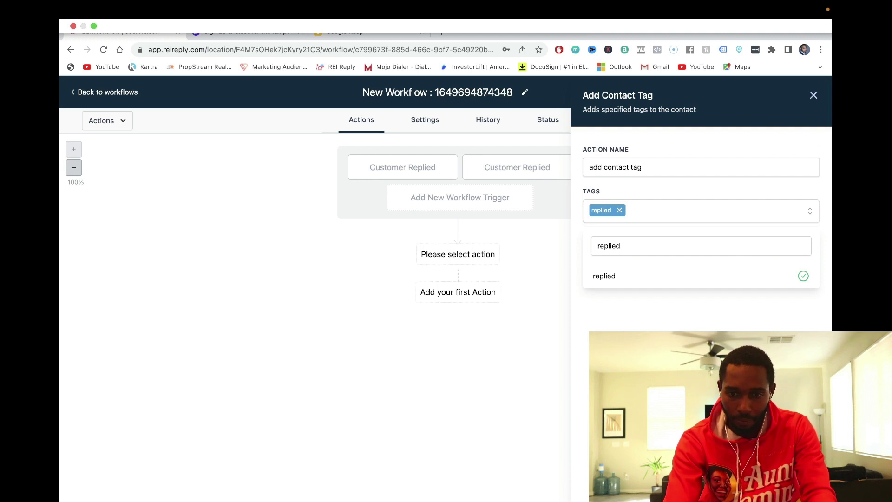
key(Escape)
click(797, 483)
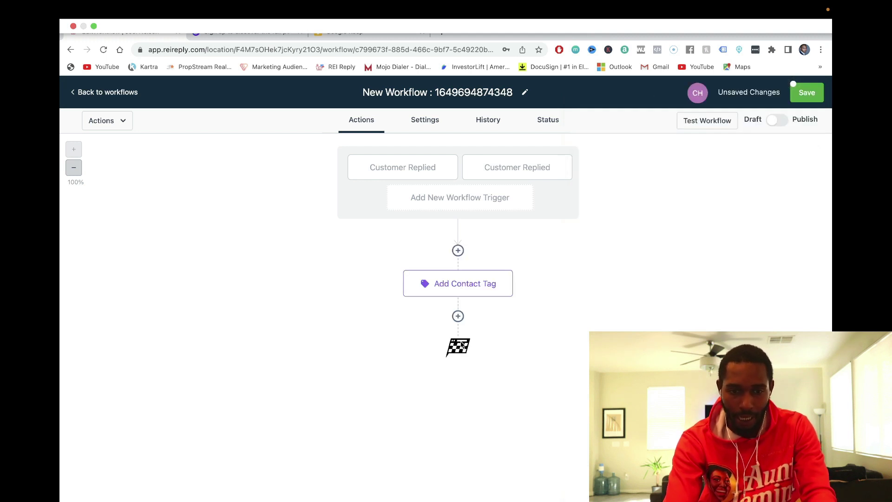
Add a Create/Update Opportunity action after the contact tag, with pipeline ".Pipeline Leads" and stage "Attention", and save it.
click(459, 317)
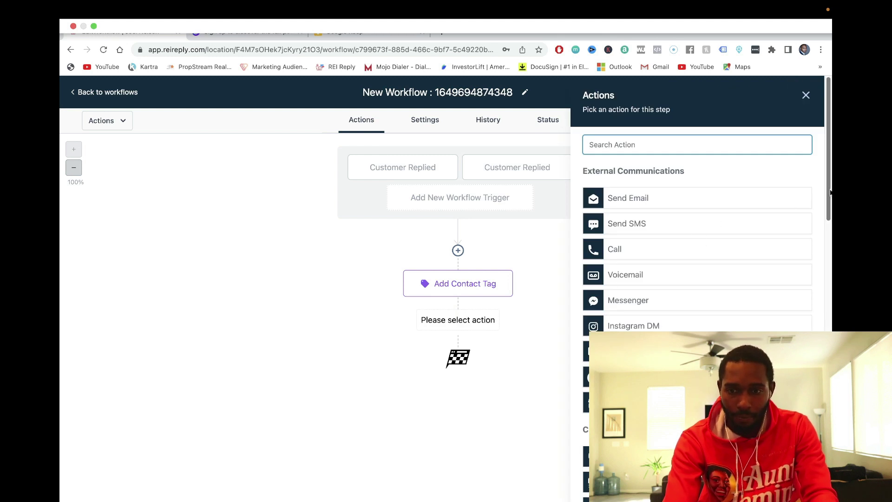
drag(831, 194, 830, 274)
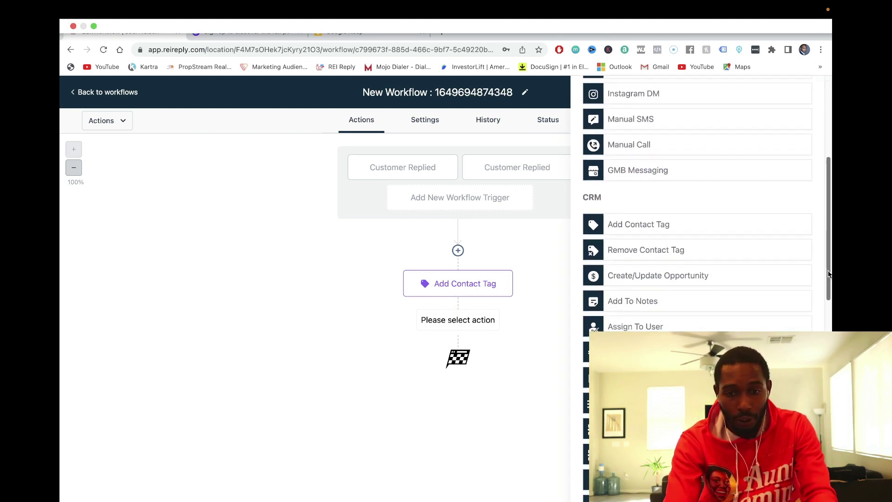
click(697, 276)
click(671, 248)
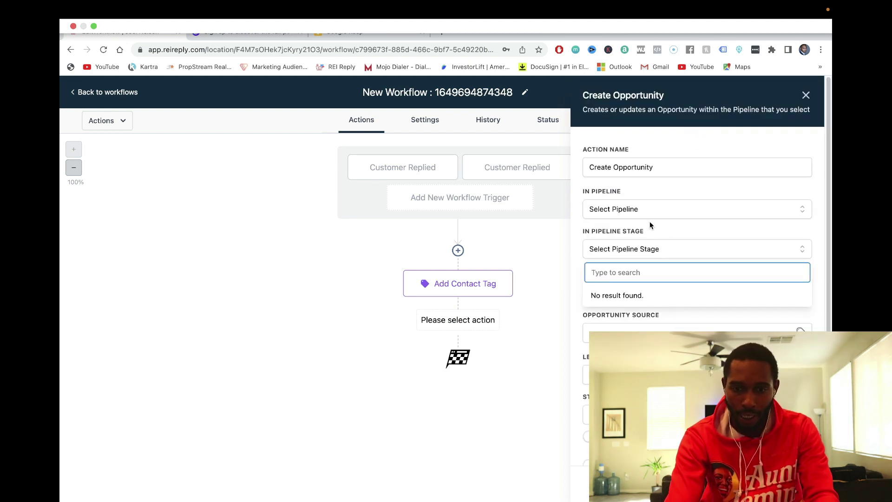
click(645, 210)
click(631, 257)
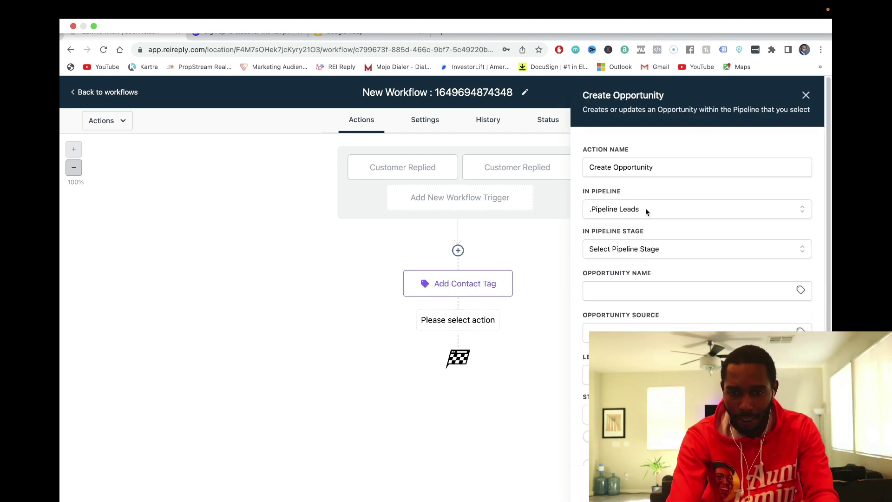
click(652, 250)
click(629, 313)
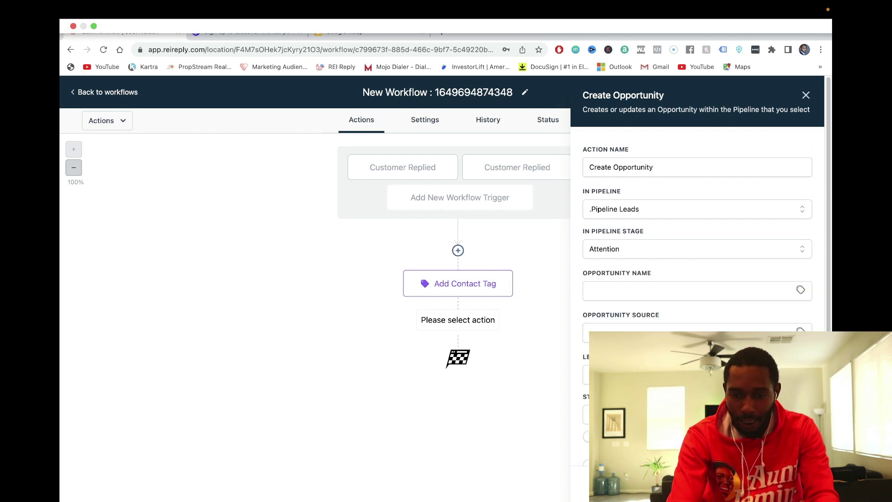
scroll(697, 232, down, 1)
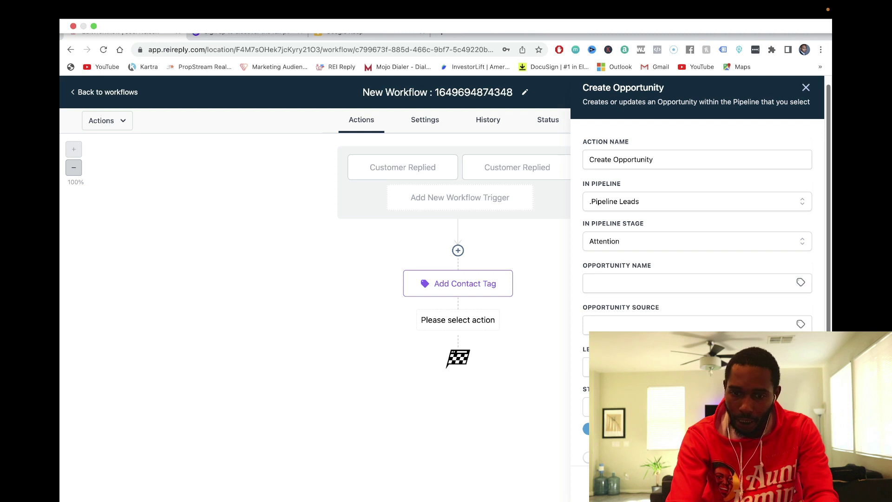
click(786, 483)
Add a Send SMS action to the workflow after the Create Opportunity action.
click(459, 384)
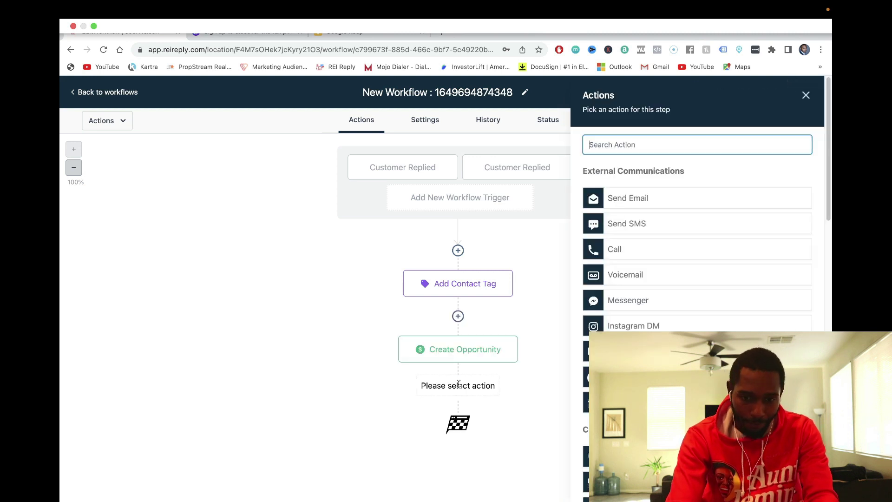
scroll(827, 192, down, 1)
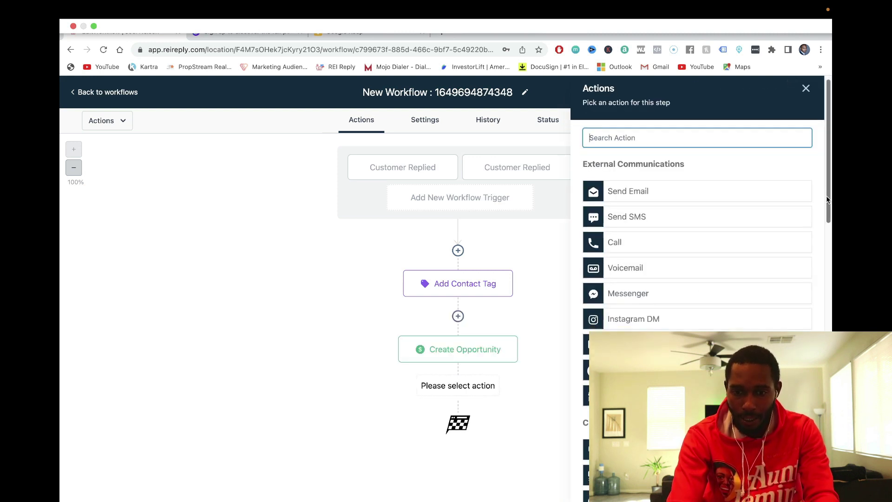
drag(827, 200, 825, 225)
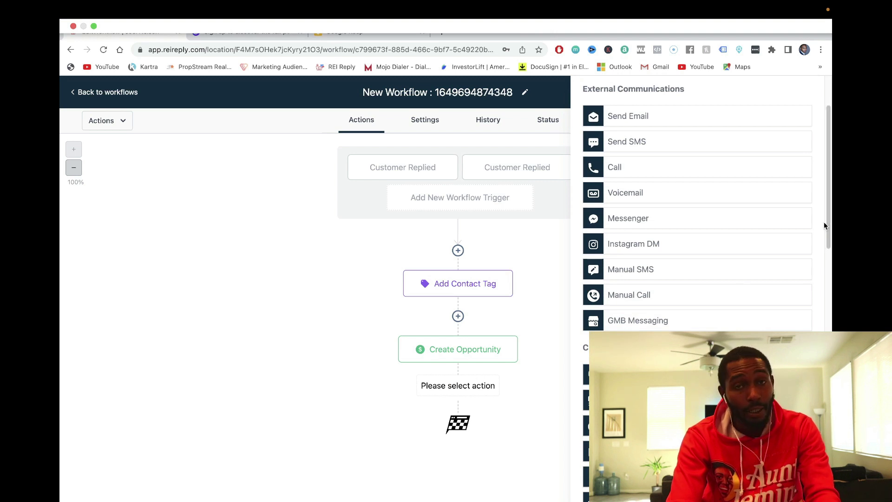
click(684, 140)
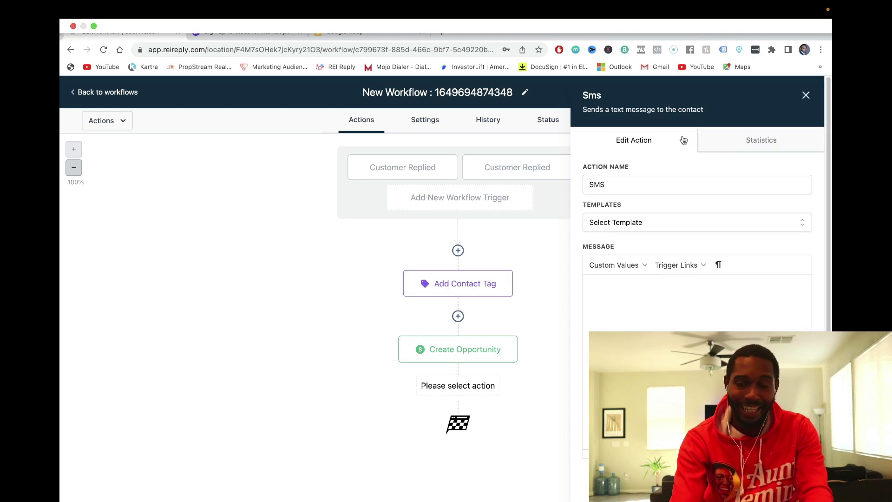
Write the SMS message "Okay great, do you have time today to chat about the property?".
scroll(614, 288, down, 1)
click(616, 279)
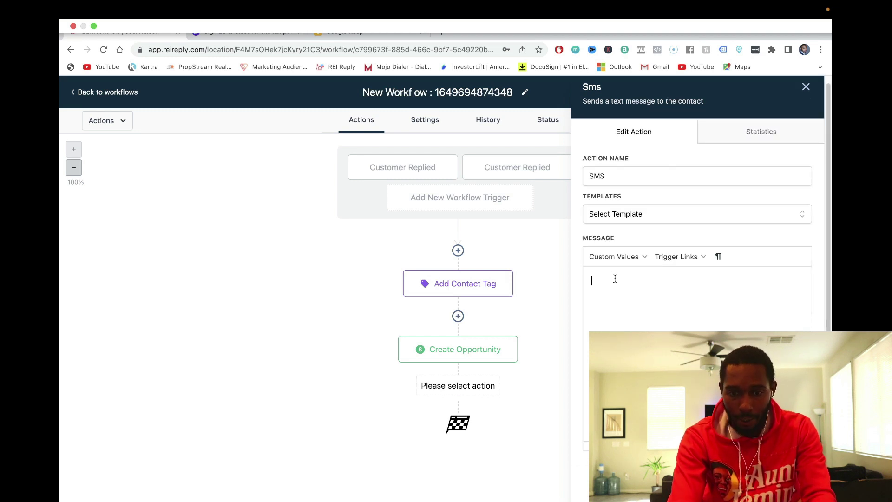
text(Okay great, do you have time today to chat about the property?)
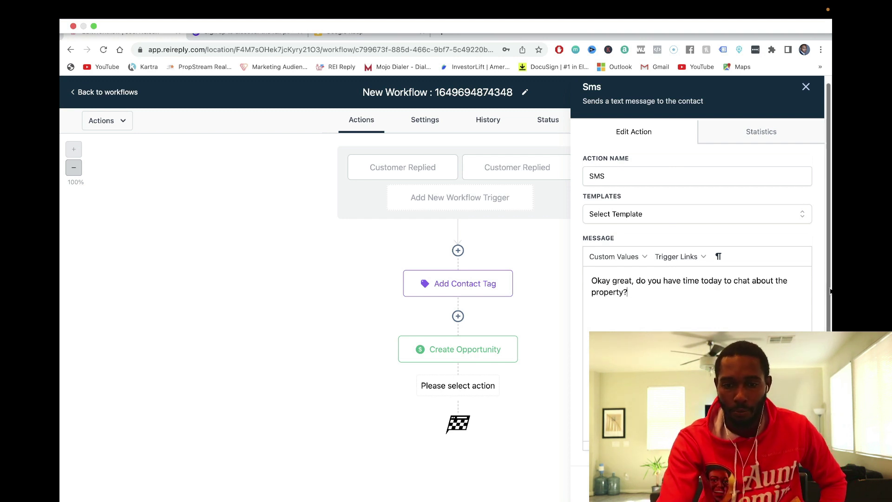
Apply the message template "Yes-I am intersted" to the SMS action and save it.
scroll(831, 290, down, 2)
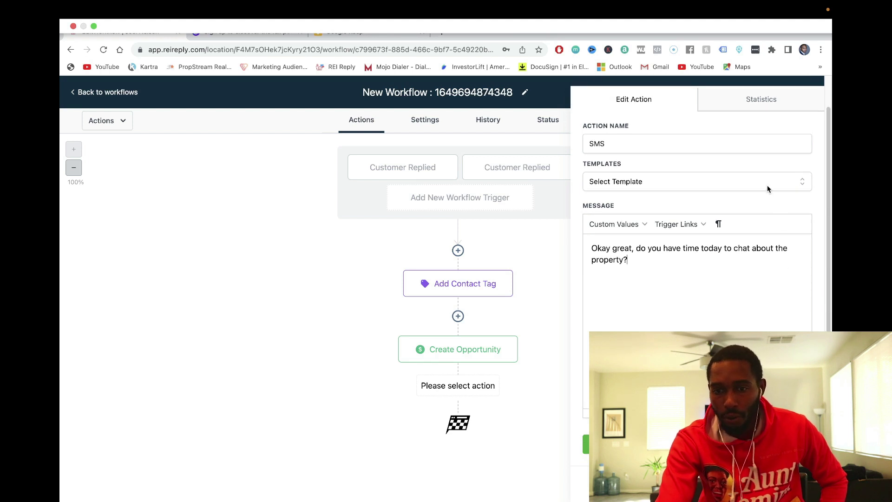
click(768, 188)
click(768, 188)
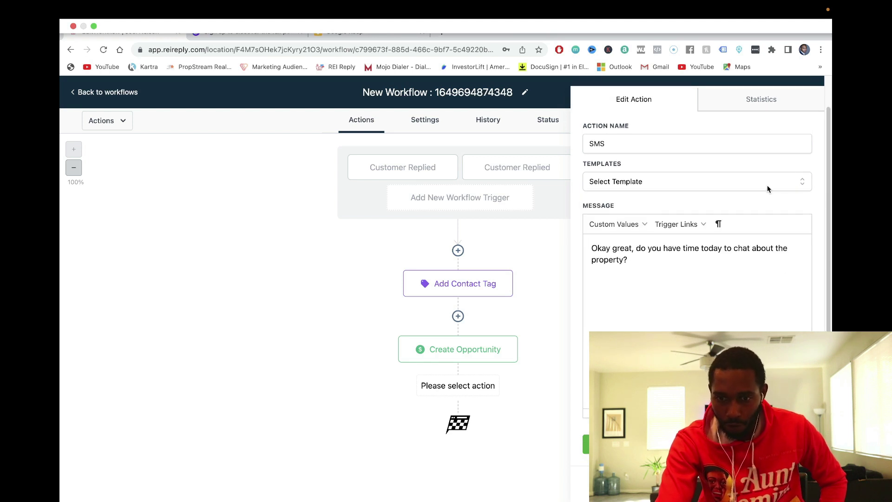
click(792, 188)
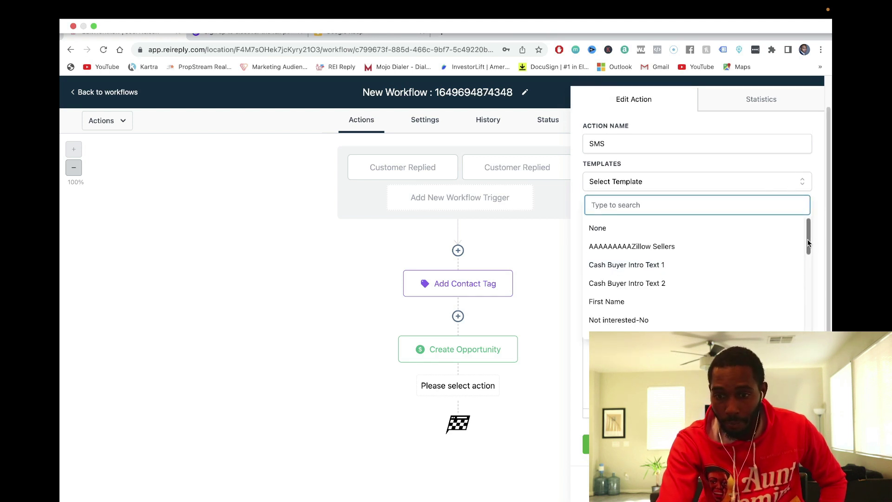
drag(809, 242, 809, 316)
click(623, 326)
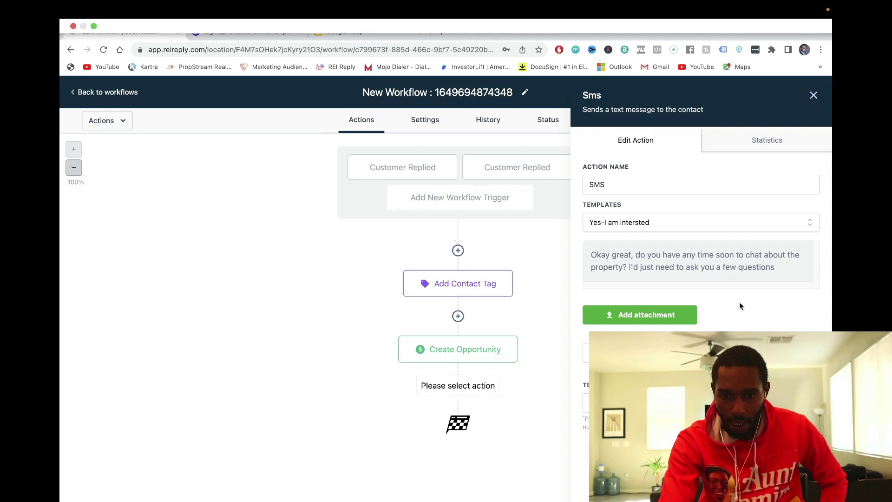
click(458, 230)
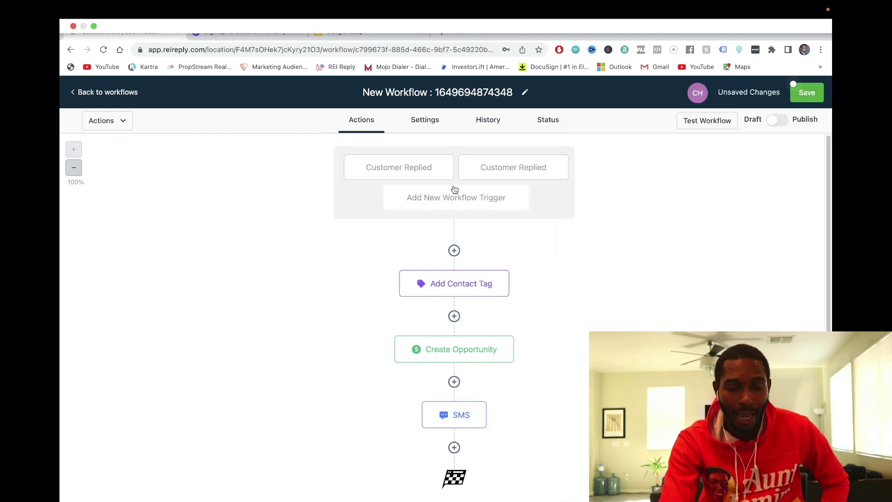
Insert a Wait action between Create Opportunity and SMS with a time delay of 0.5 minutes, and save it.
click(454, 381)
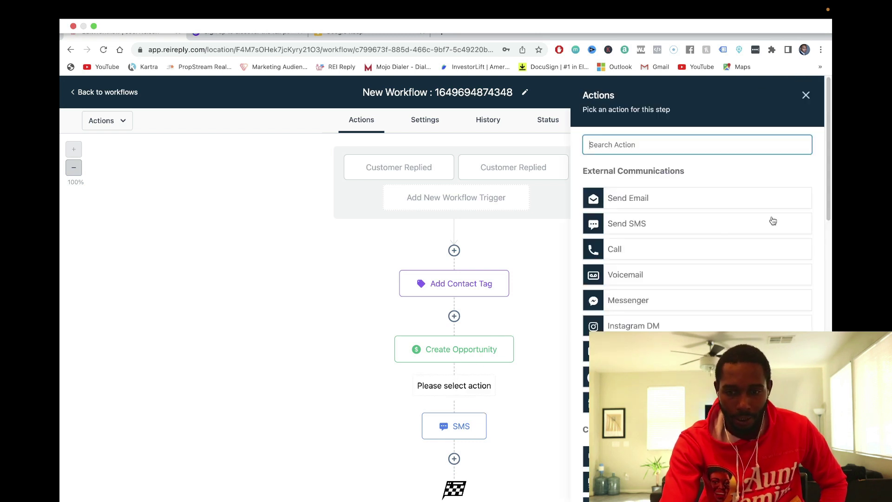
drag(828, 201, 828, 458)
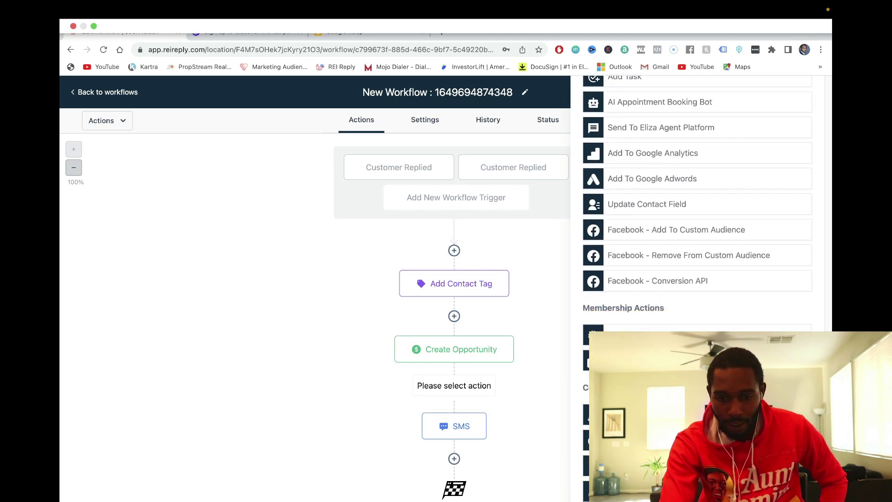
click(697, 363)
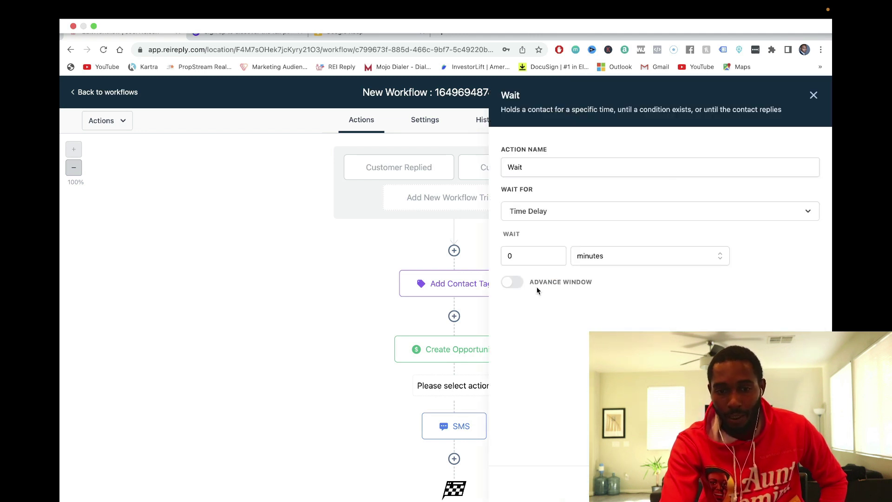
click(533, 254)
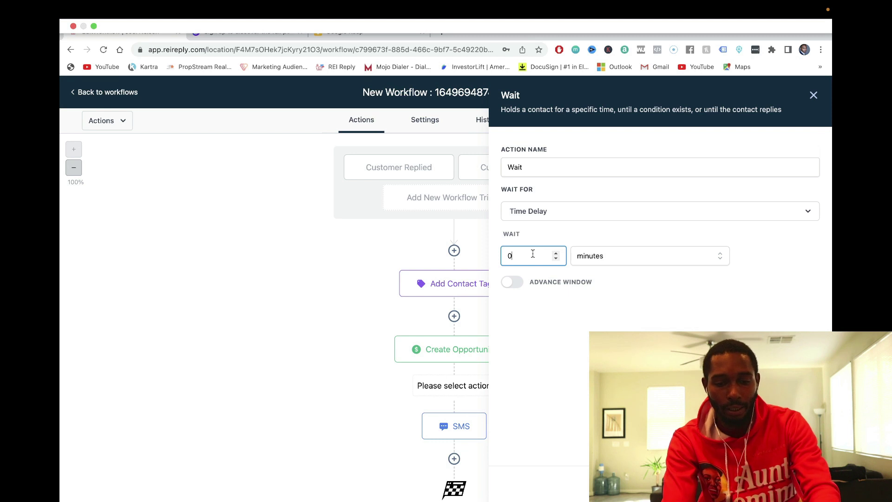
key(Return)
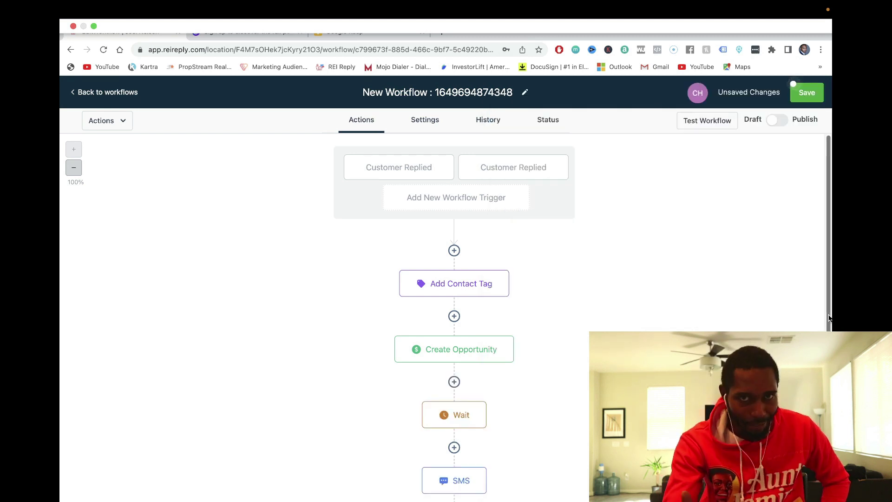
Set the Wait action's time delay to 1 minute and save the action.
click(466, 426)
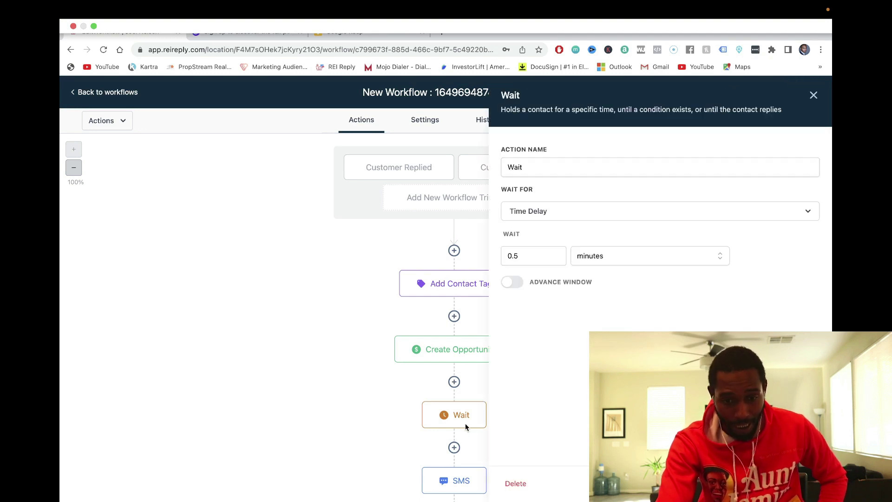
click(556, 254)
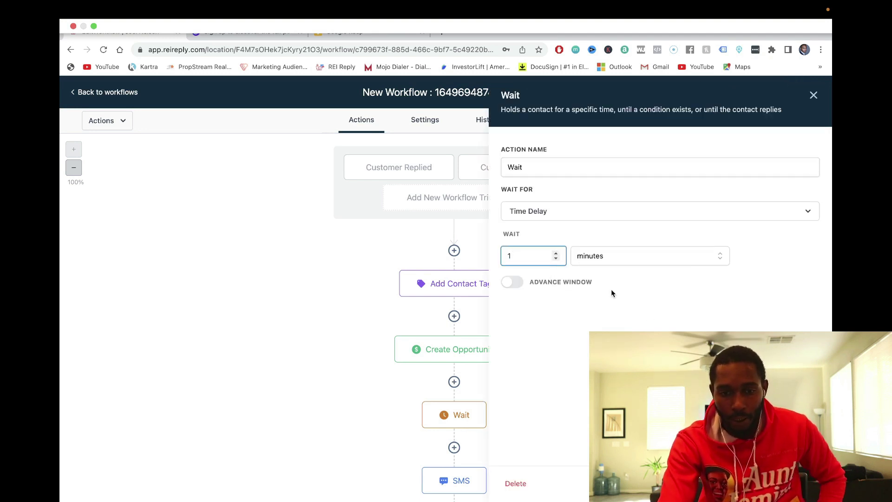
key(Escape)
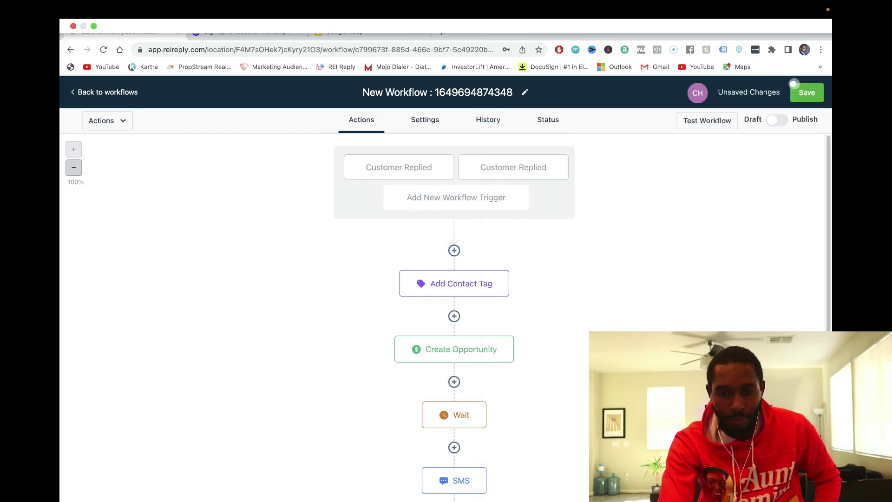
Add a Send Internal Notification action after the SMS, with notification type SMS and user type Assigned User.
drag(830, 240, 814, 331)
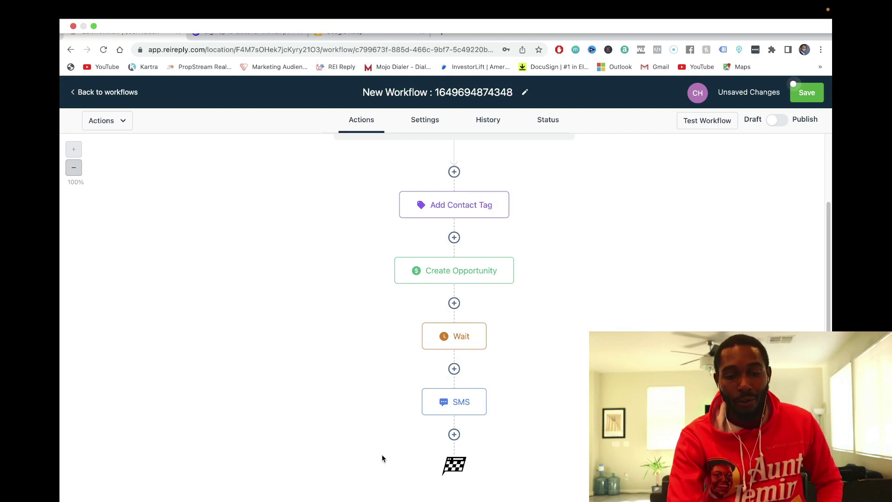
click(455, 435)
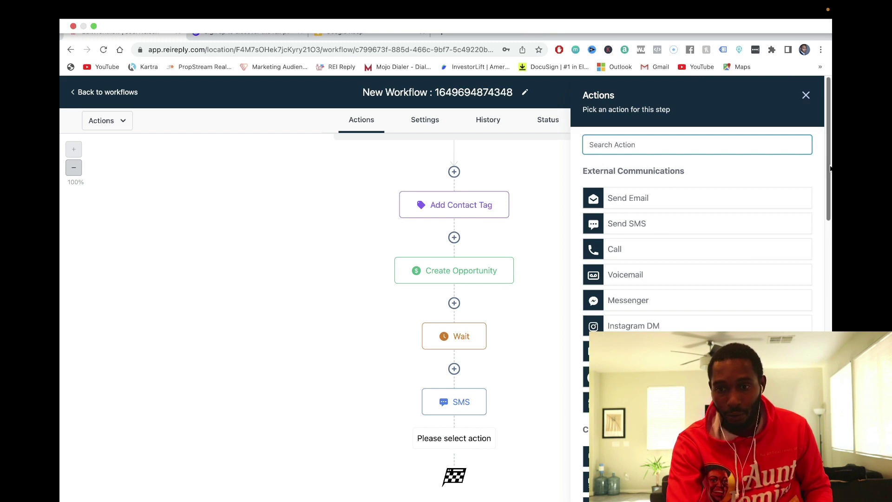
scroll(831, 169, down, 15)
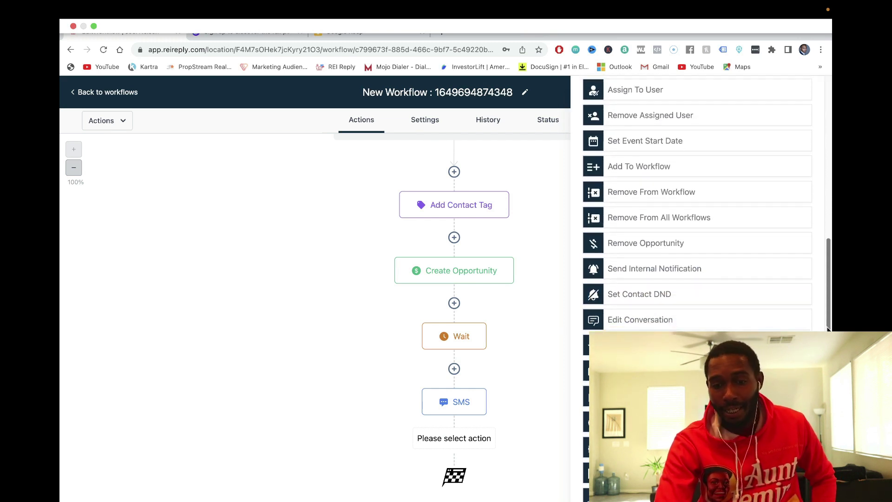
click(711, 268)
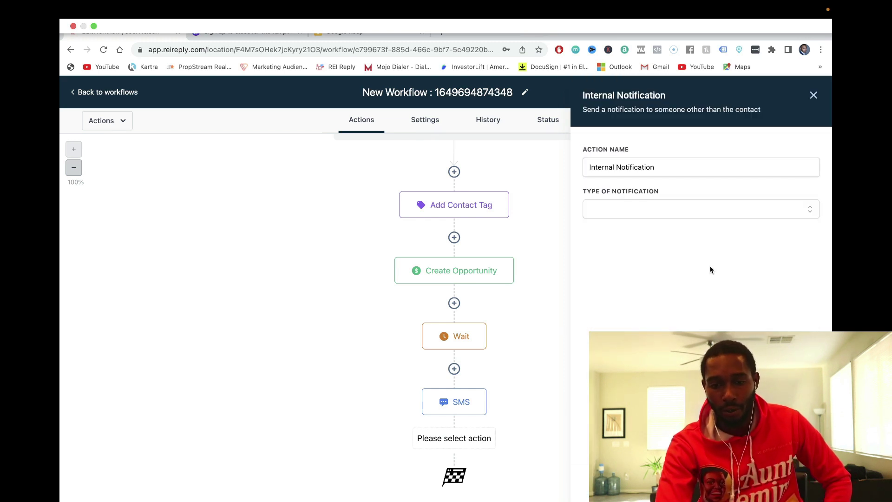
click(654, 213)
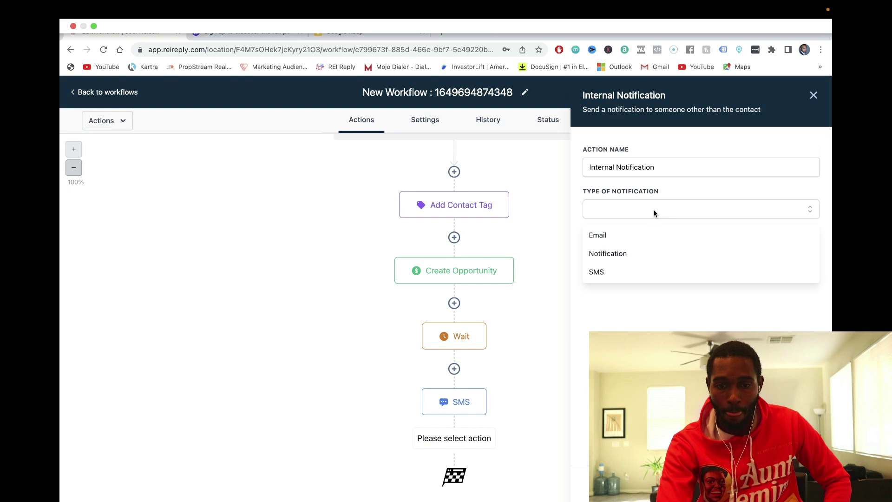
click(624, 275)
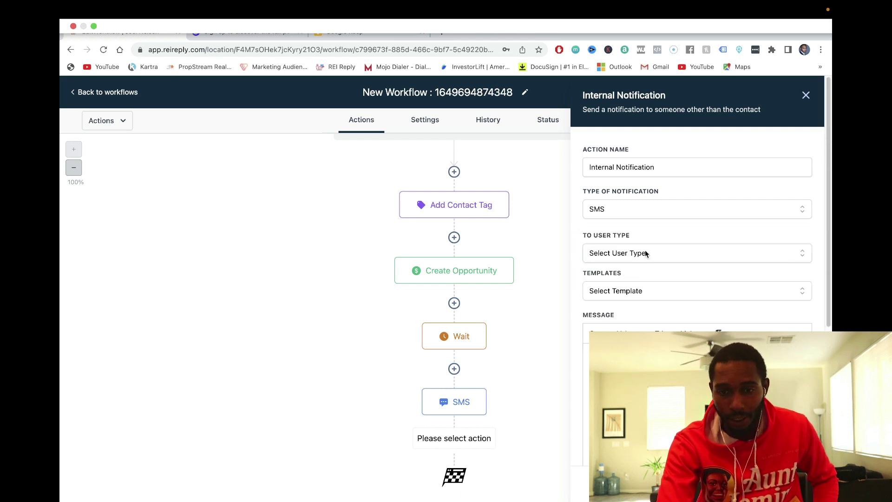
click(646, 254)
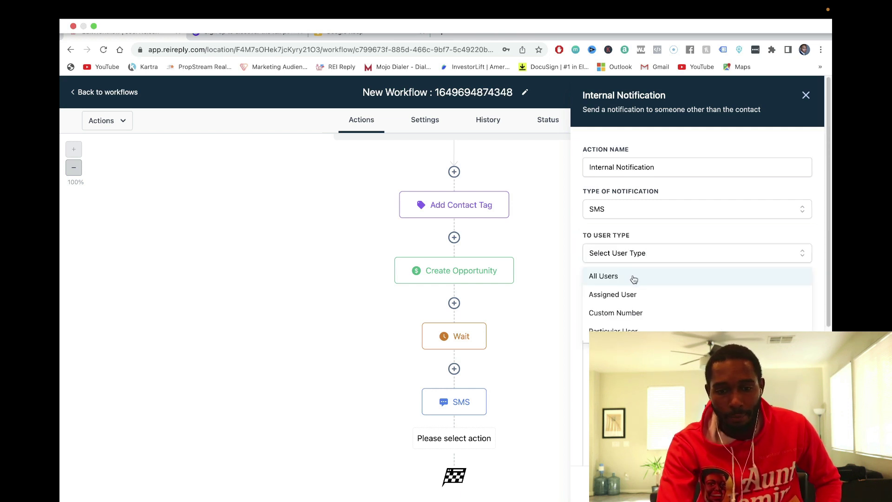
click(632, 293)
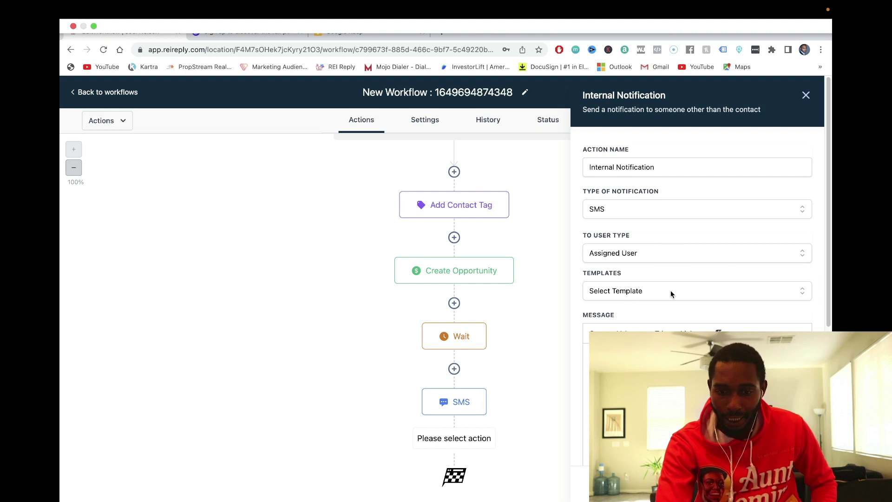
Write the notification message "Someone wants an offer inside REI Reply, Reach out to them right away before they become cold!" and save the action.
scroll(674, 298, down, 4)
scroll(678, 302, up, 2)
click(690, 311)
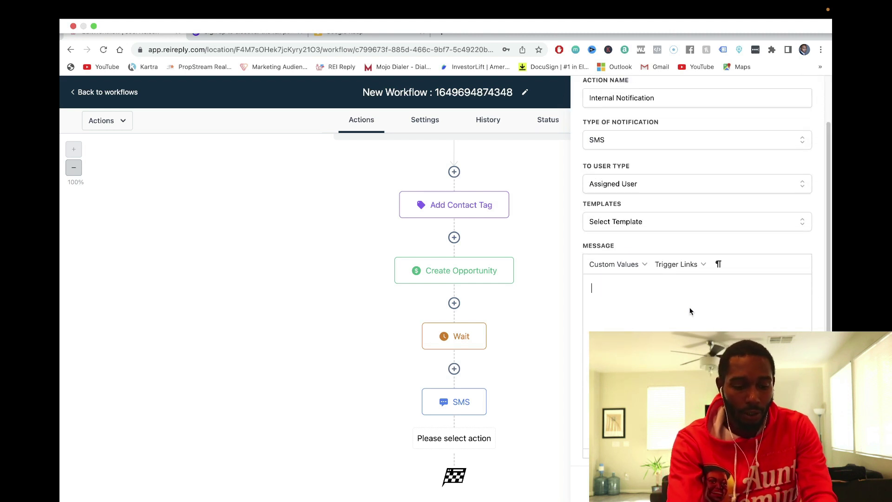
text(Someone wants an offer inside RE)
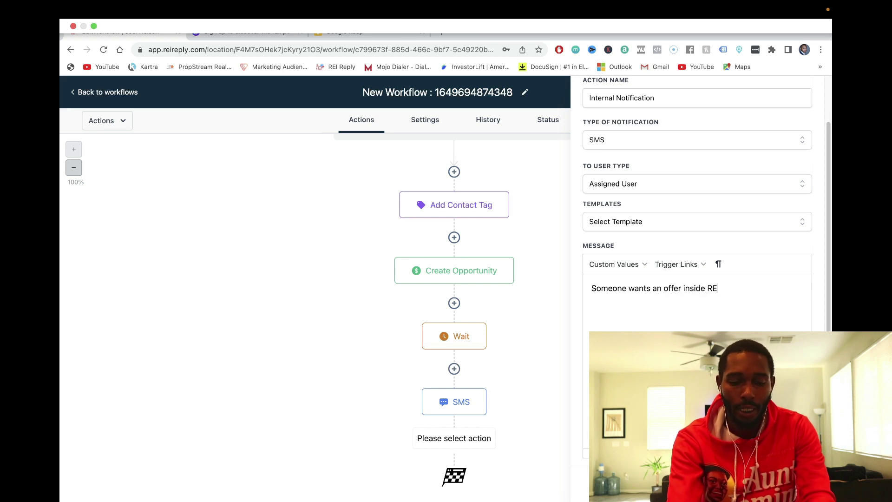
text(I Reply, Reach out to them righ)
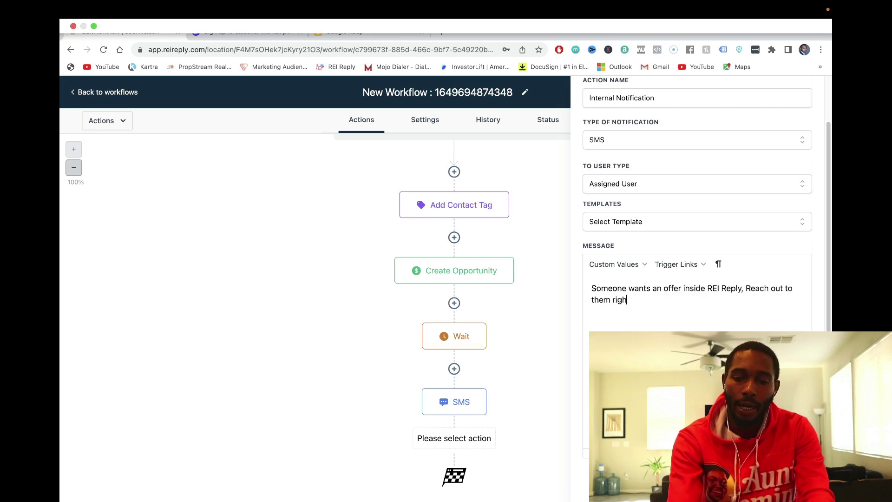
text(t away before they become cold!)
scroll(828, 292, down, 2)
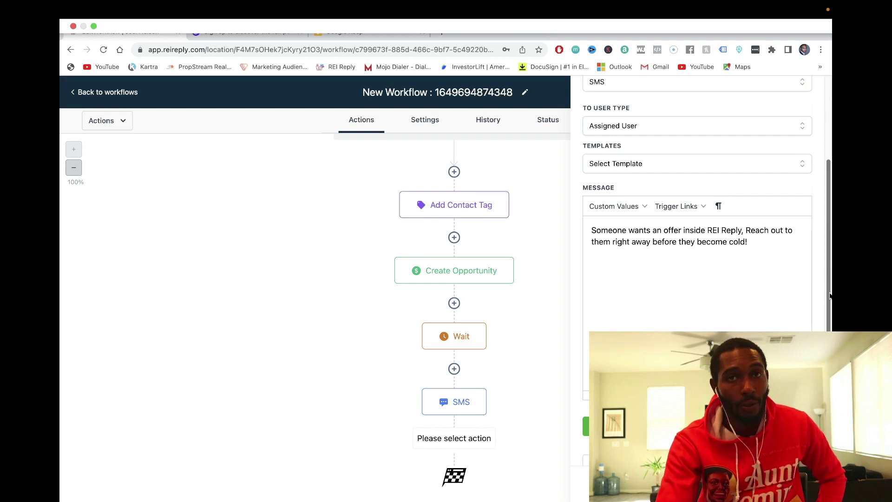
scroll(830, 297, down, 3)
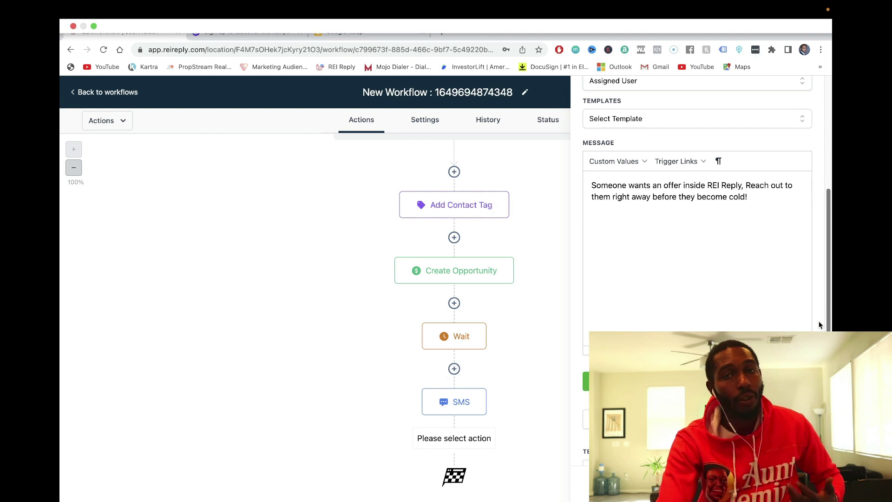
scroll(830, 297, down, 1)
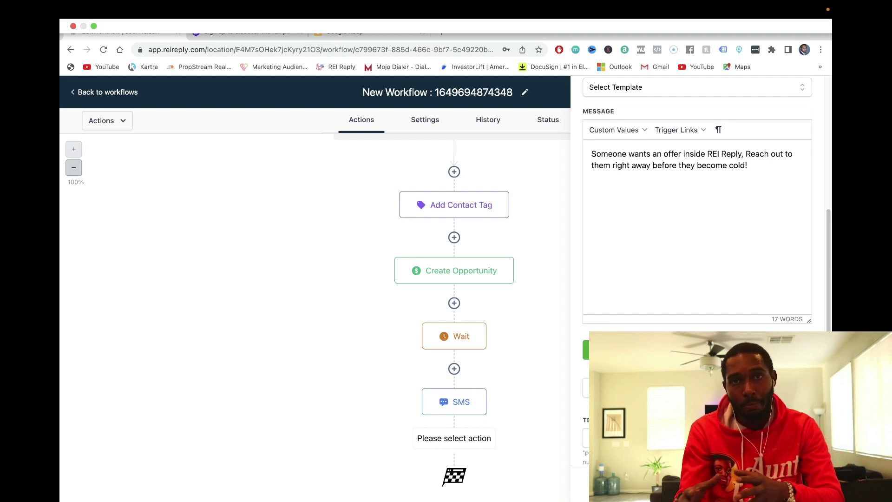
click(790, 349)
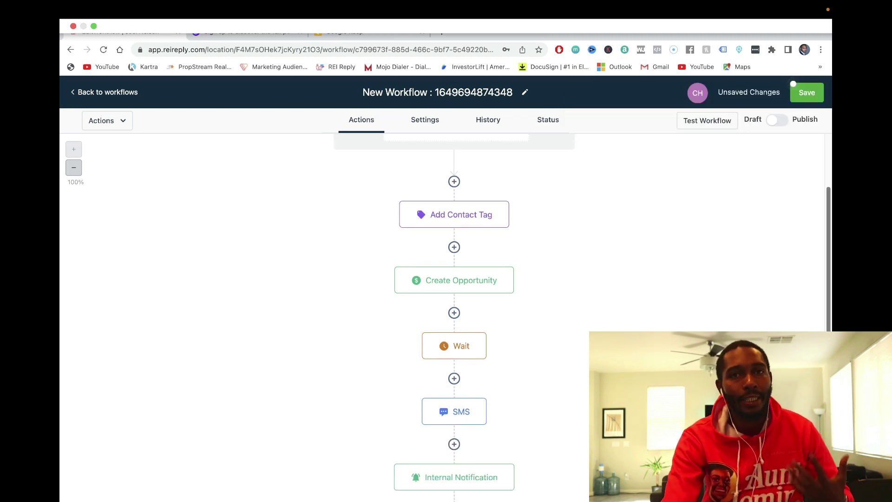
scroll(454, 316, up, 2)
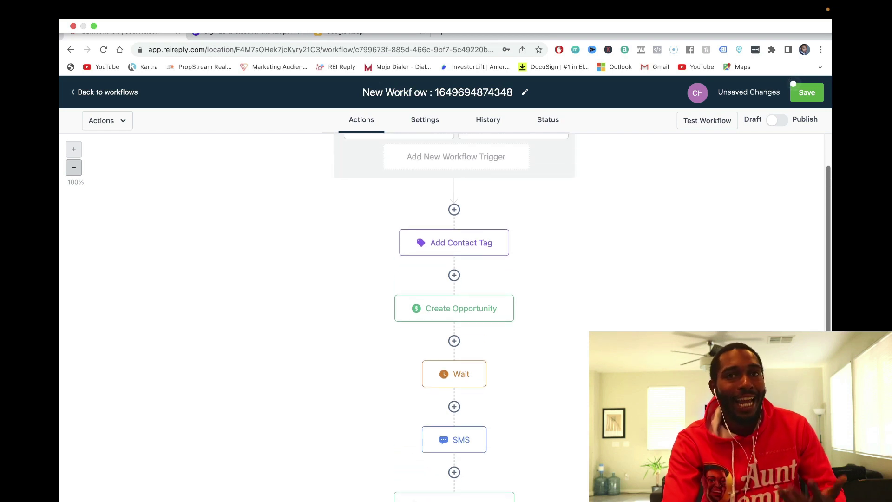
Review the whole workflow from its Customer Replied triggers down to the Internal Notification action at 80% zoom.
scroll(825, 283, up, 1)
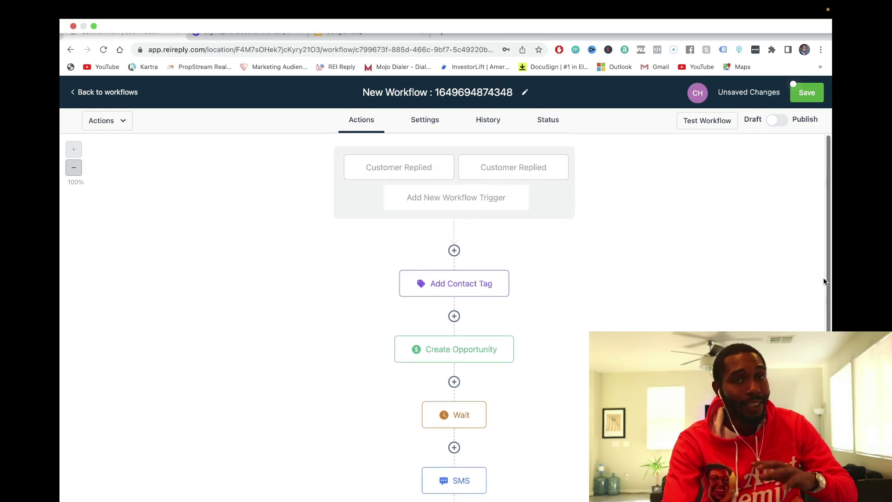
scroll(825, 302, down, 2)
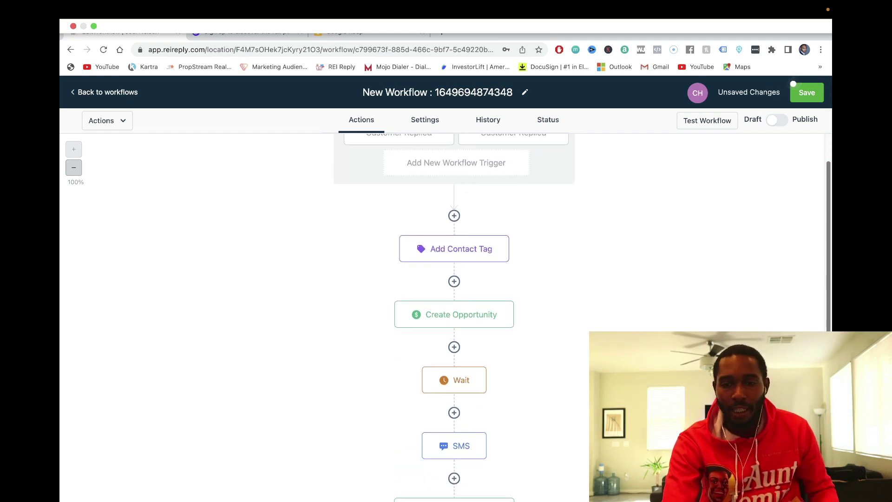
click(73, 167)
click(73, 167)
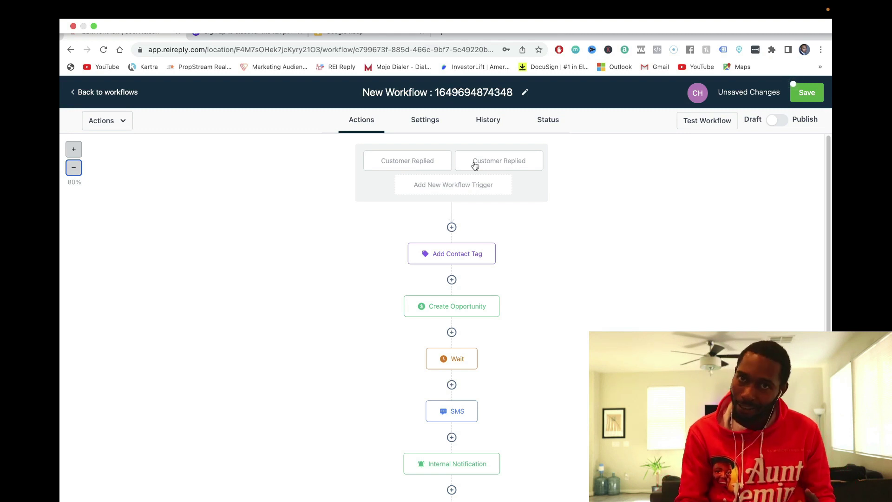
Inspect the Specific Time option for the time window in the workflow's default settings and return it to Any Time.
click(425, 122)
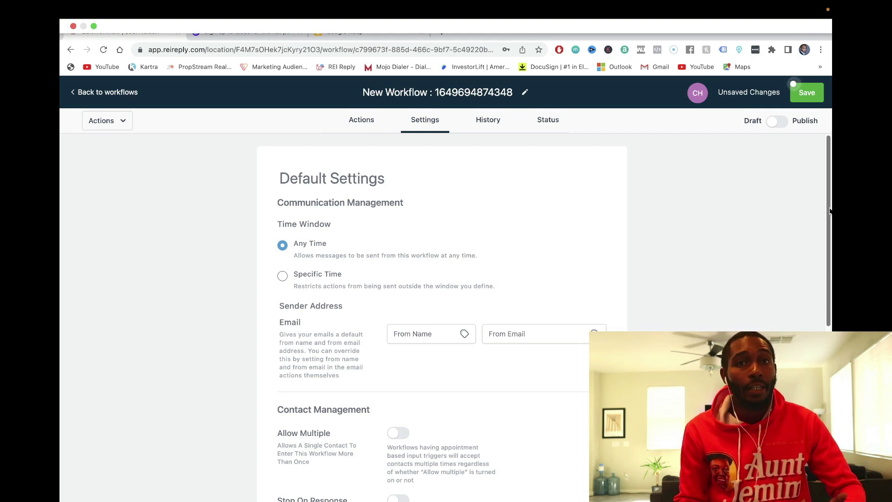
click(283, 276)
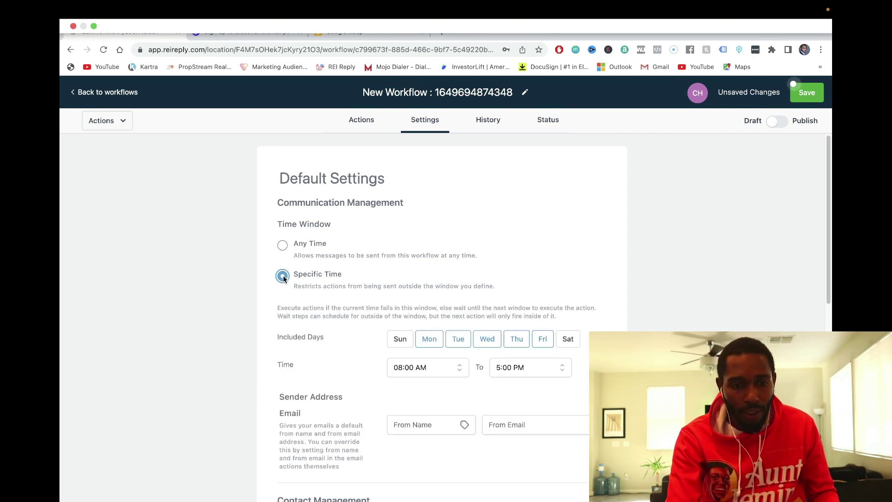
click(282, 245)
Examine the workflow's contact, conversation and sequence management settings, including Allow Multiple, Stop On Response and Auto Mark as Read.
drag(827, 239, 827, 291)
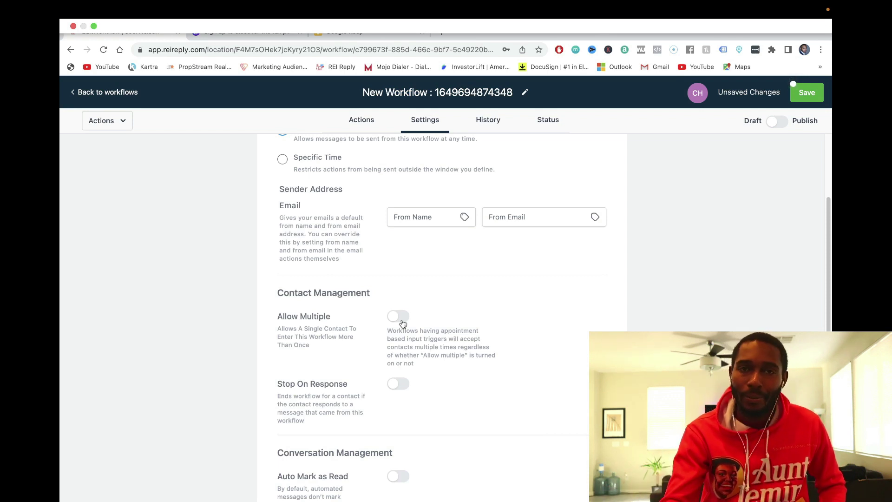
scroll(403, 324, down, 2)
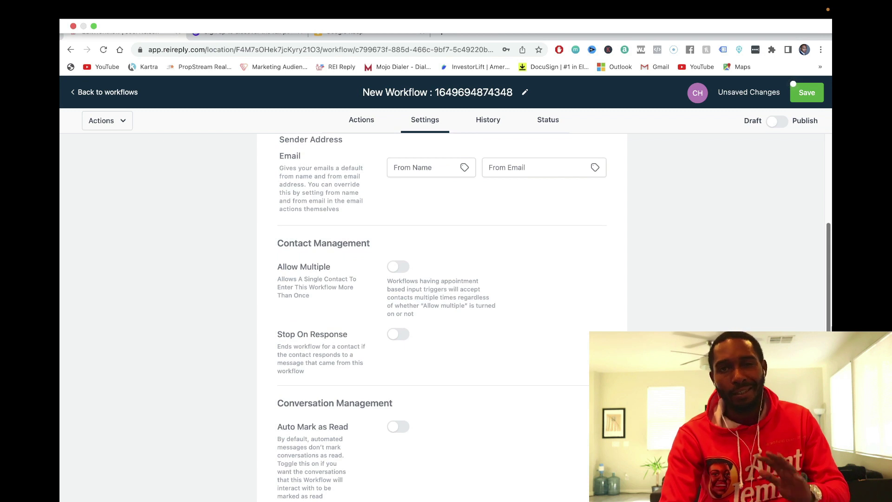
scroll(402, 324, down, 2)
scroll(402, 324, down, 1)
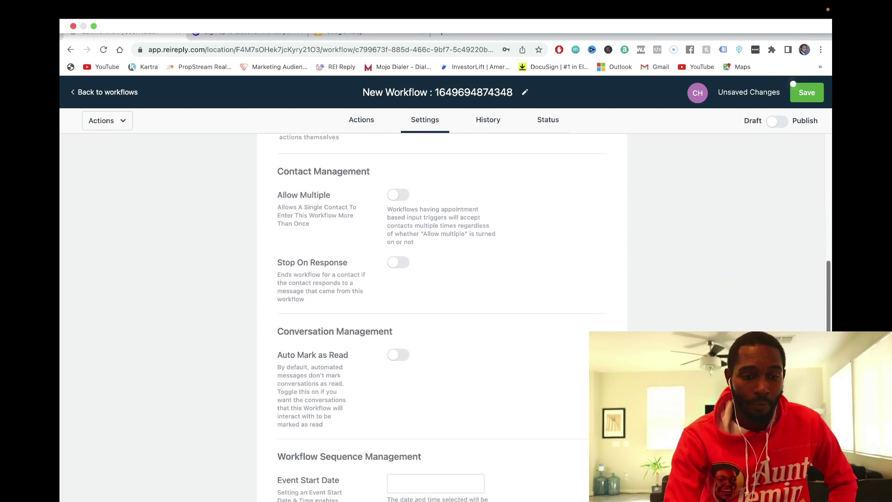
scroll(402, 324, down, 2)
scroll(416, 297, down, 1)
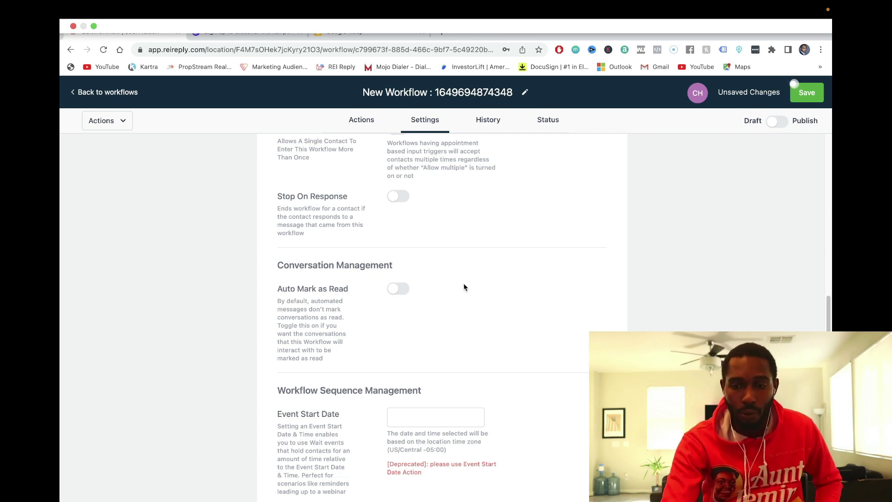
scroll(828, 293, down, 1)
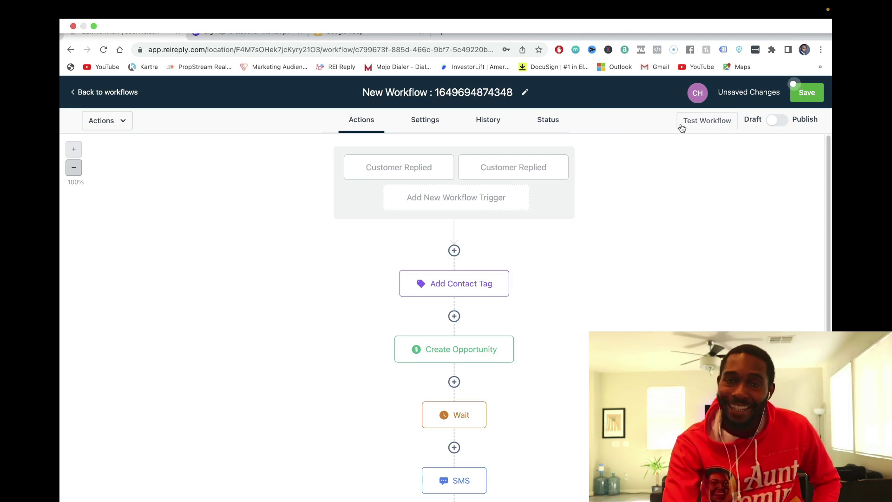
Look through the contacts available for a workflow test and close the test without running it.
click(700, 122)
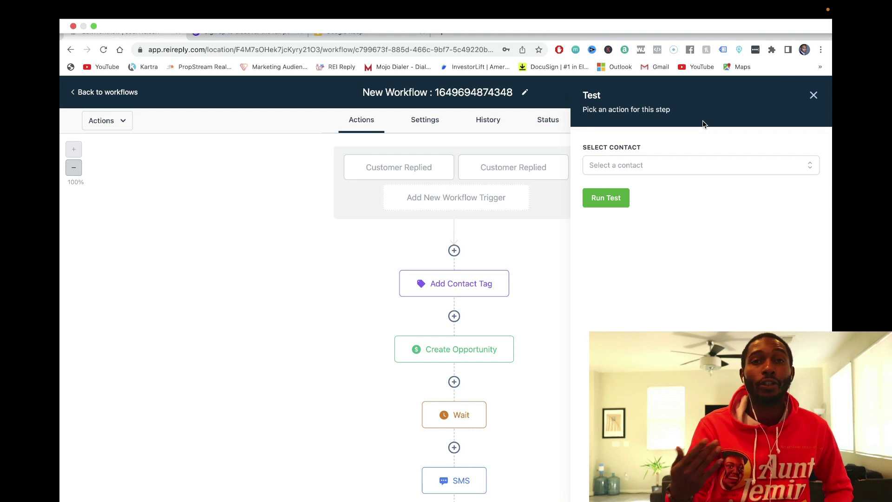
click(689, 168)
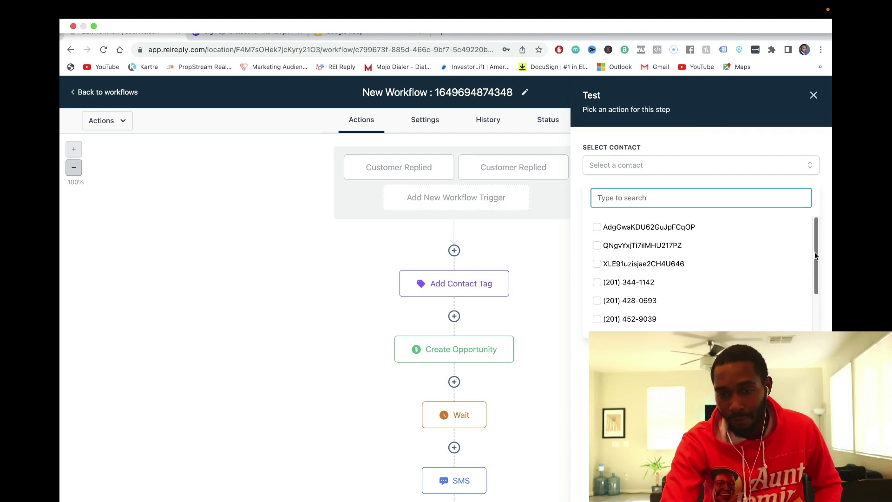
scroll(816, 256, down, 3)
scroll(822, 307, up, 3)
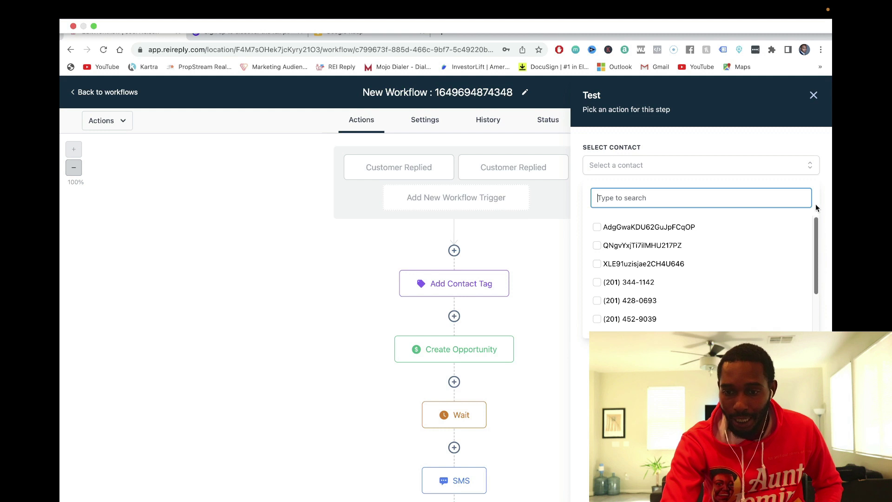
click(772, 160)
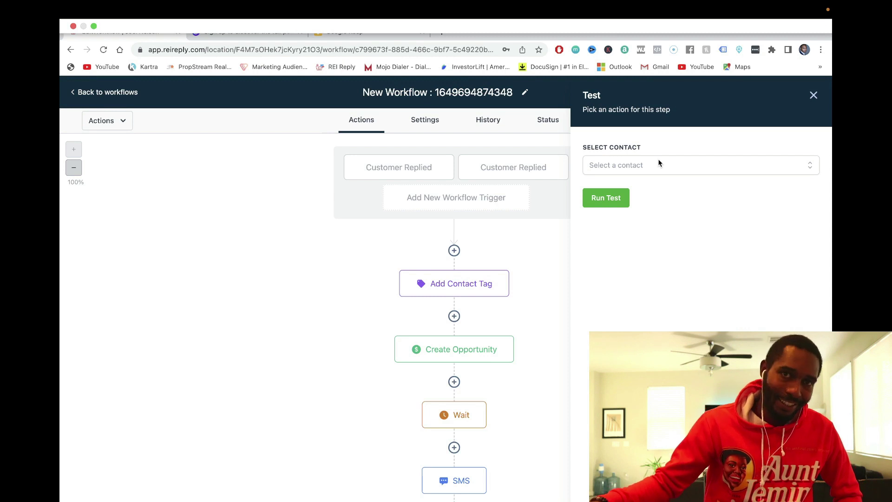
key(Escape)
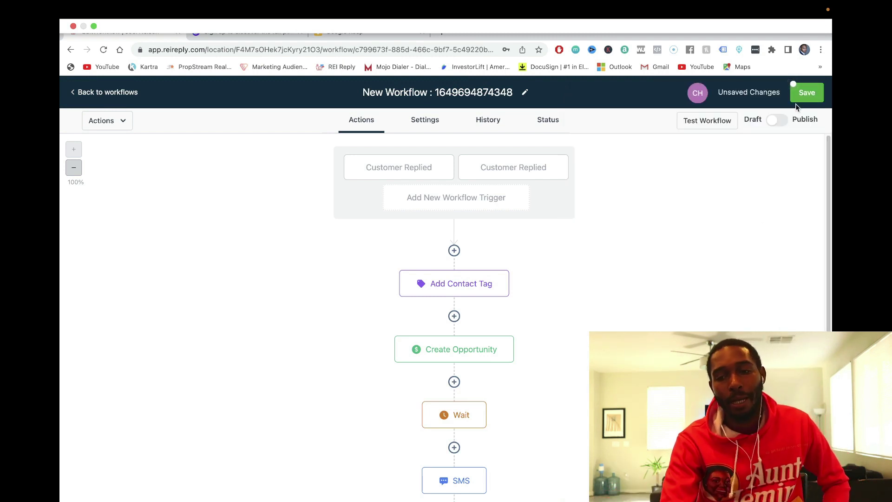
Try the publish switch, set the workflow back to Draft and save it.
click(775, 124)
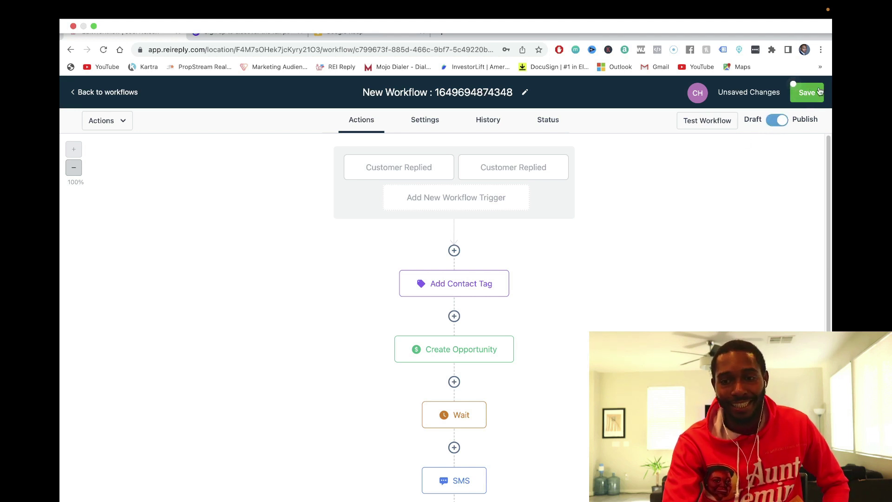
click(776, 122)
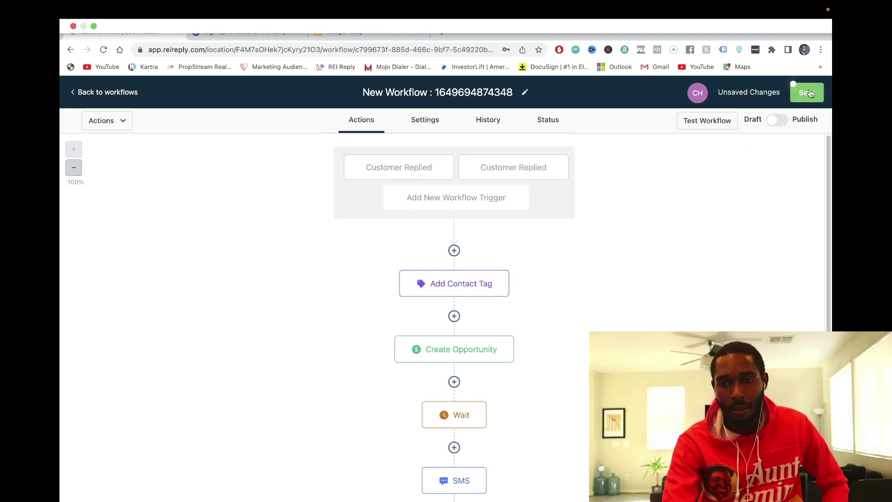
click(800, 93)
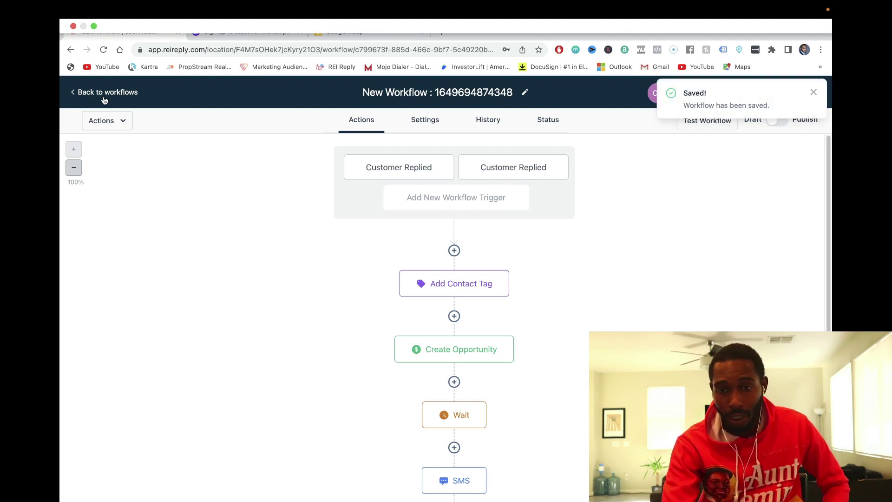
click(815, 93)
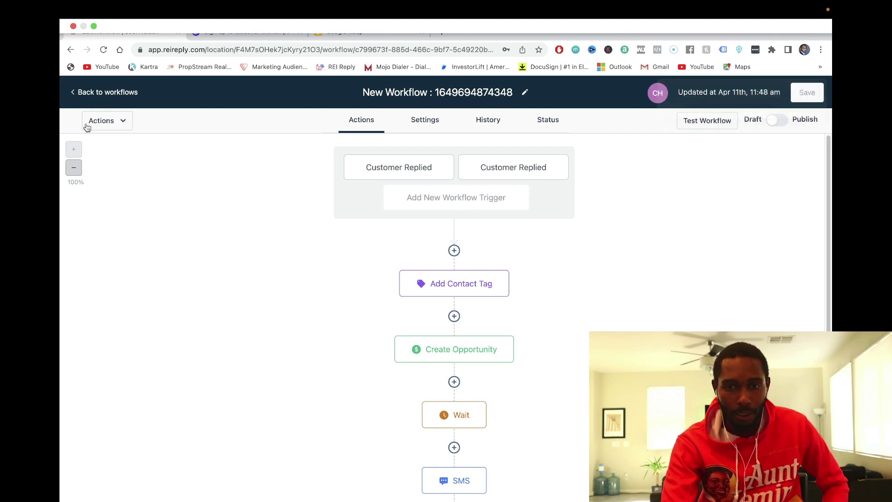
Return to the workflows list, look over the existing automation triggers and go back to the list.
click(130, 95)
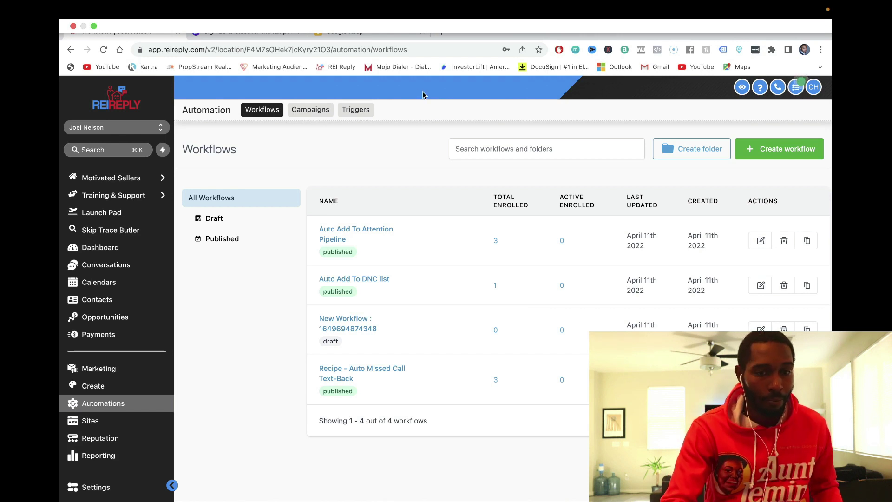
click(362, 113)
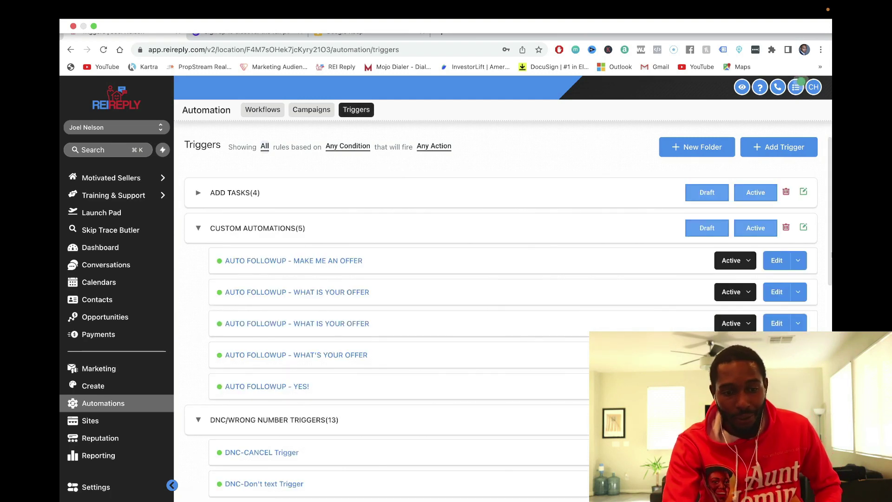
click(267, 112)
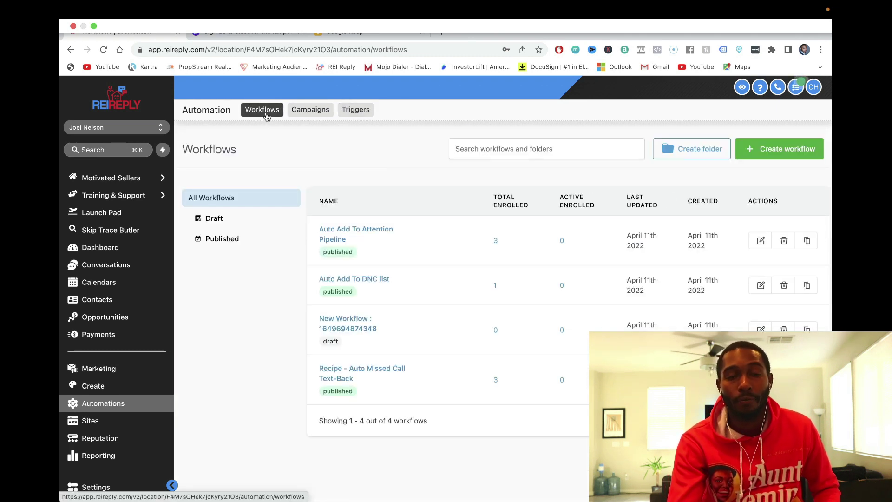